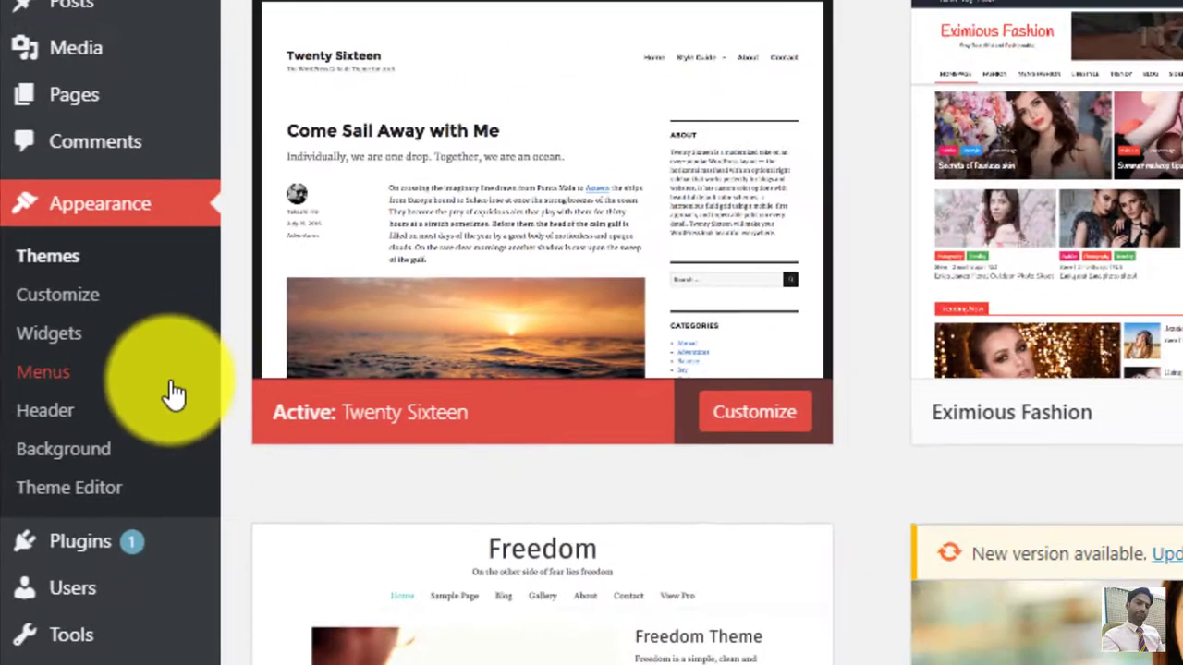
Step: Open the list of installed plugins and review the available bulk actions
{"action": "mouse_move", "coordinate": [125, 542]}
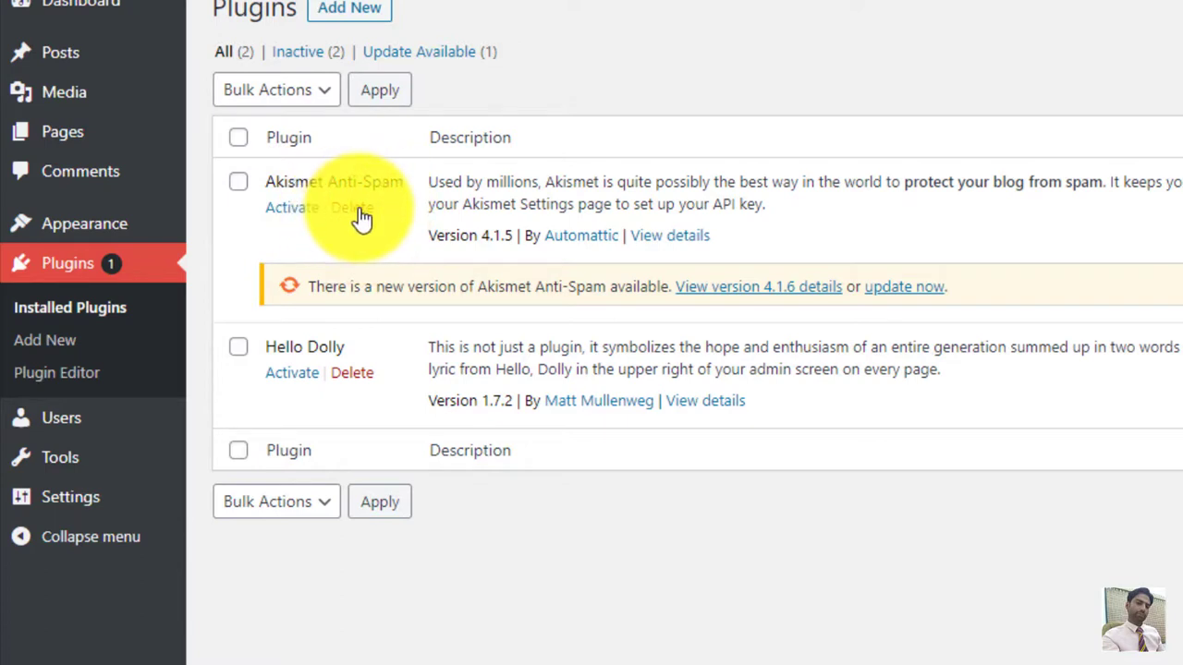
{"action": "left_click", "coordinate": [285, 102]}
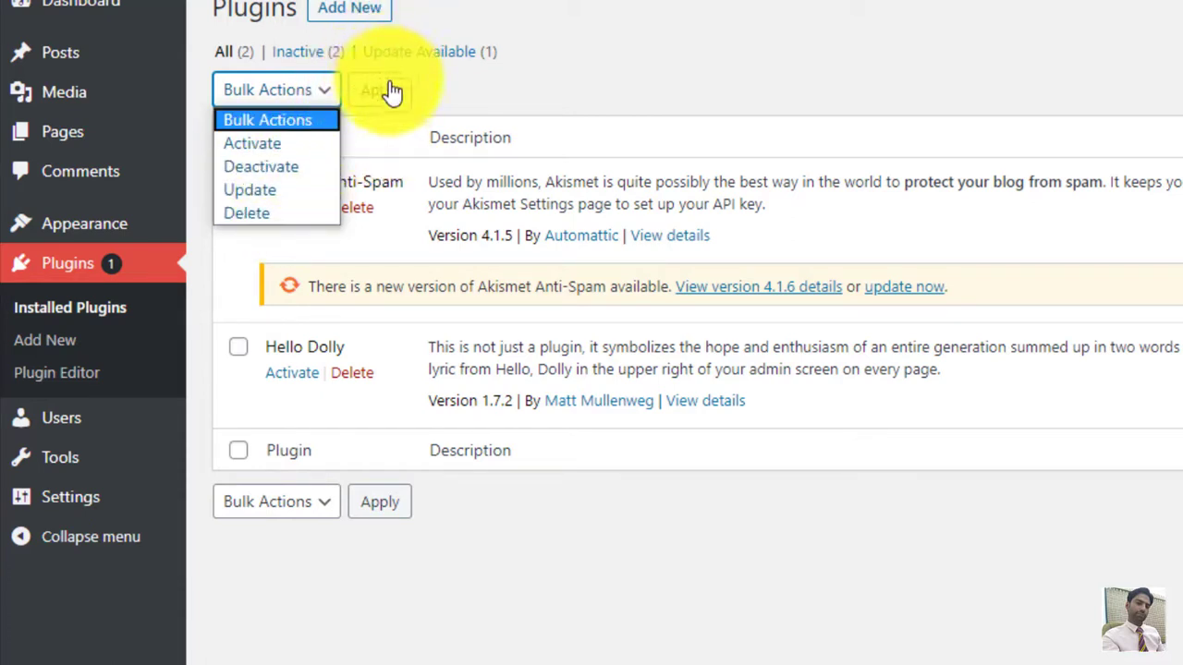
{"action": "left_click", "coordinate": [468, 77]}
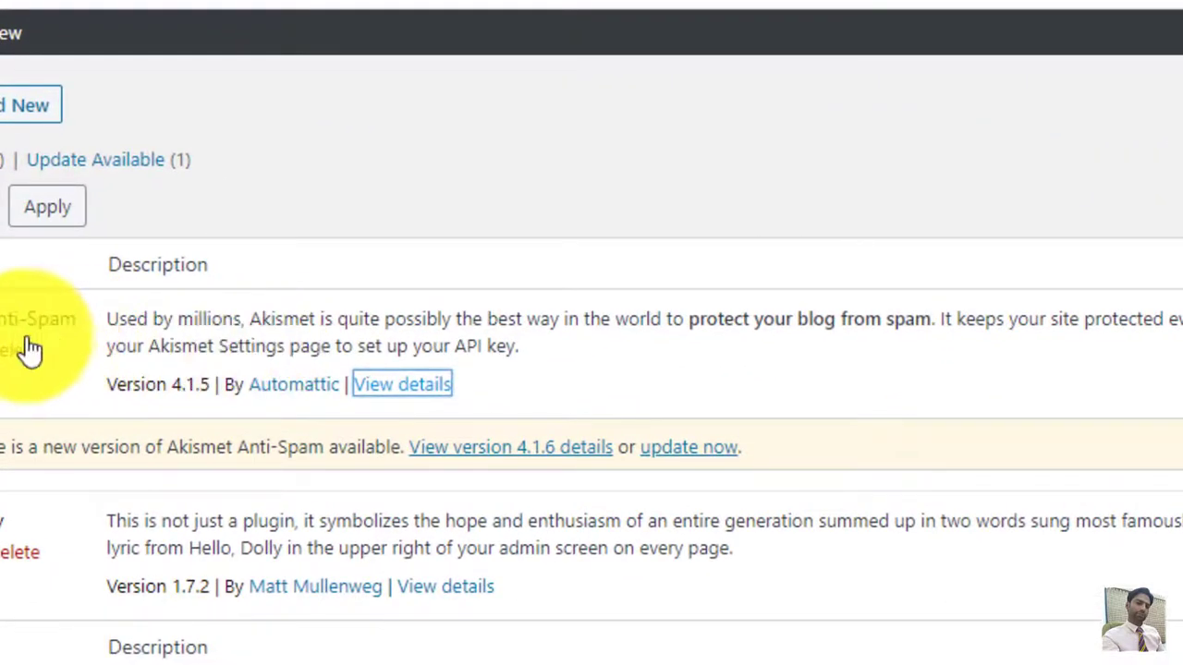
Step: View the Akismet Anti-Spam details, and check the inactive and update-available plugin lists before showing all plugins again
{"action": "left_click", "coordinate": [418, 394]}
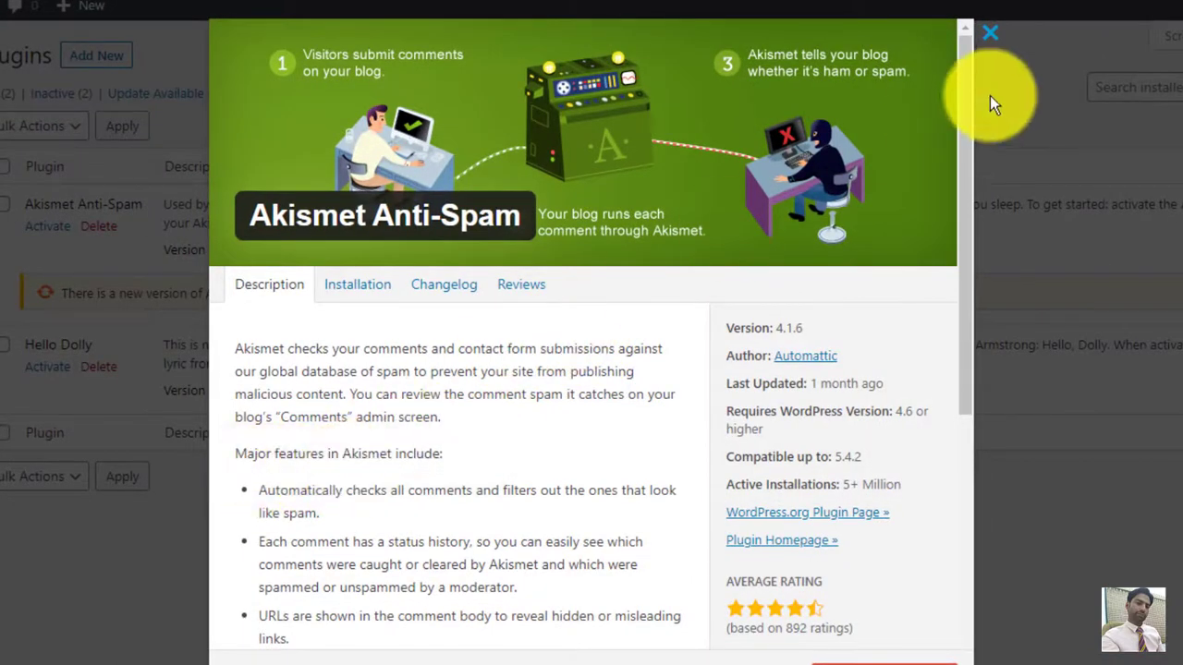
{"action": "left_click", "coordinate": [992, 35]}
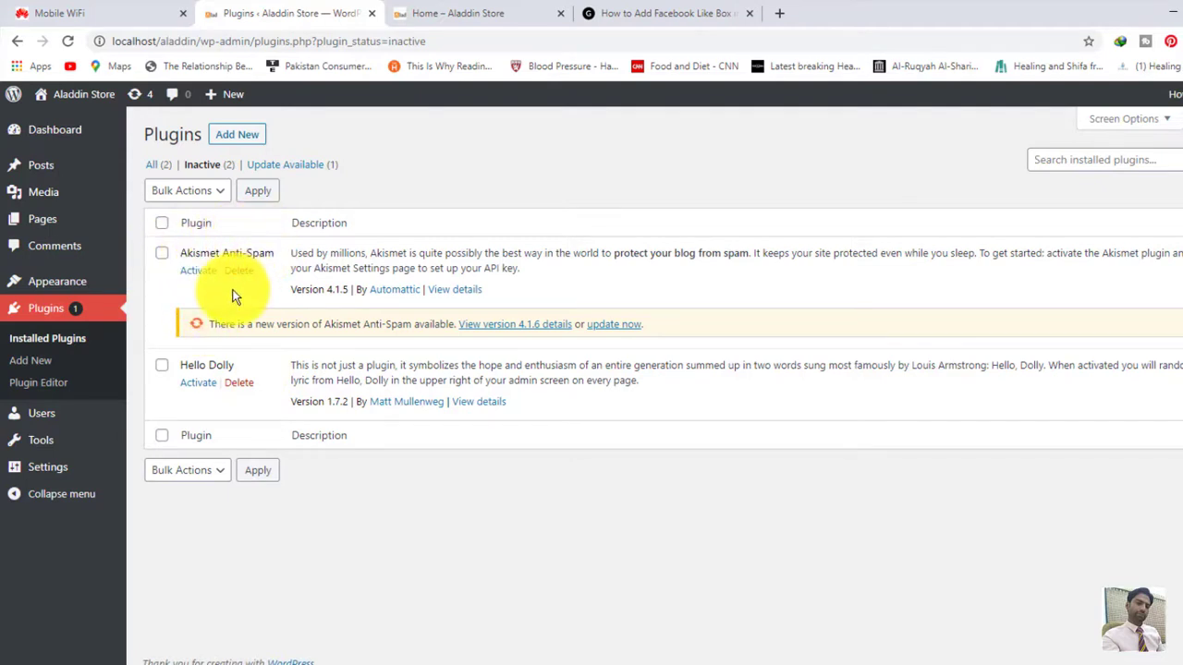
{"action": "left_click", "coordinate": [301, 167]}
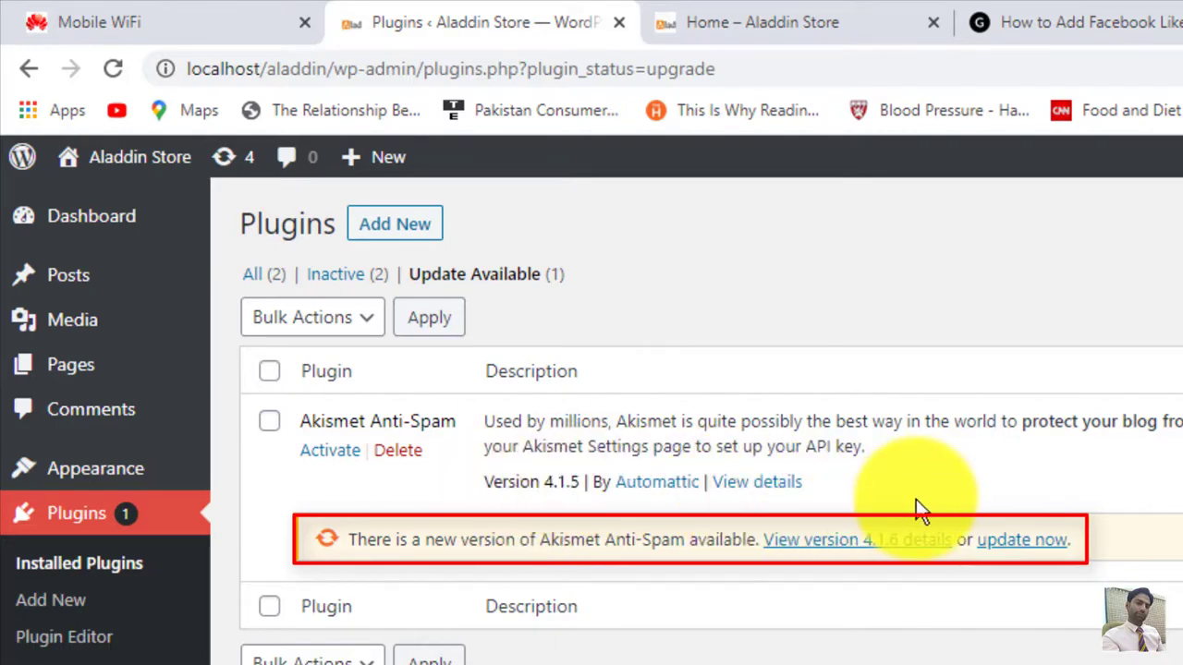
{"action": "left_click", "coordinate": [261, 276]}
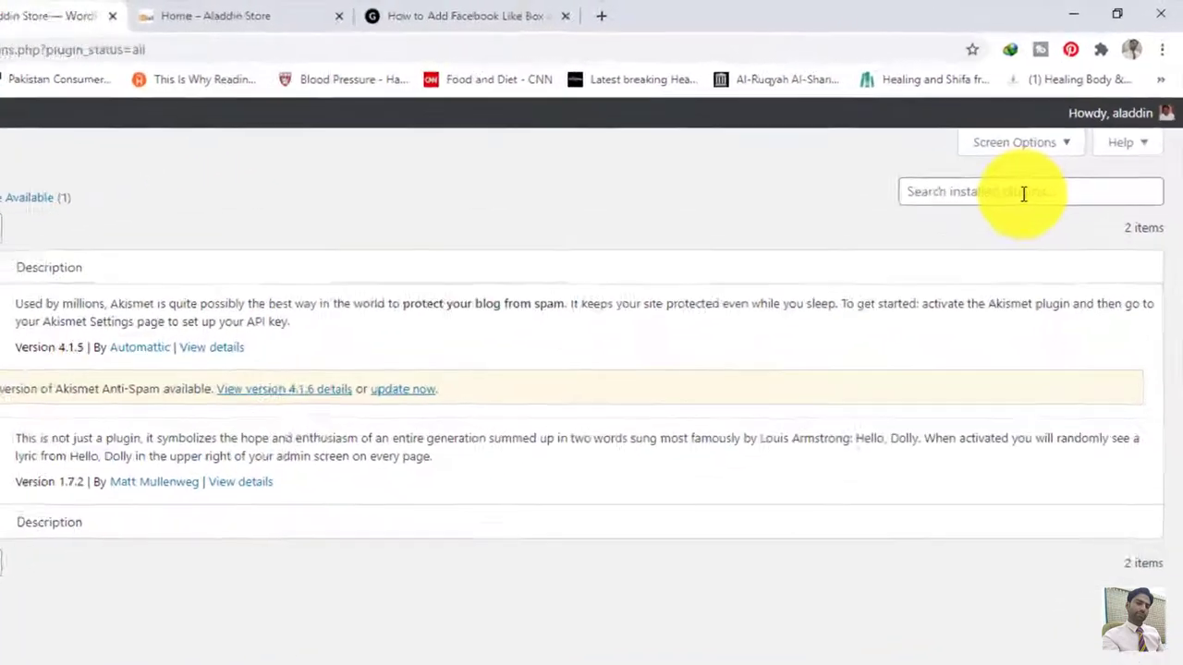
Step: Search the installed plugins for "hello"
{"action": "left_click", "coordinate": [1058, 151]}
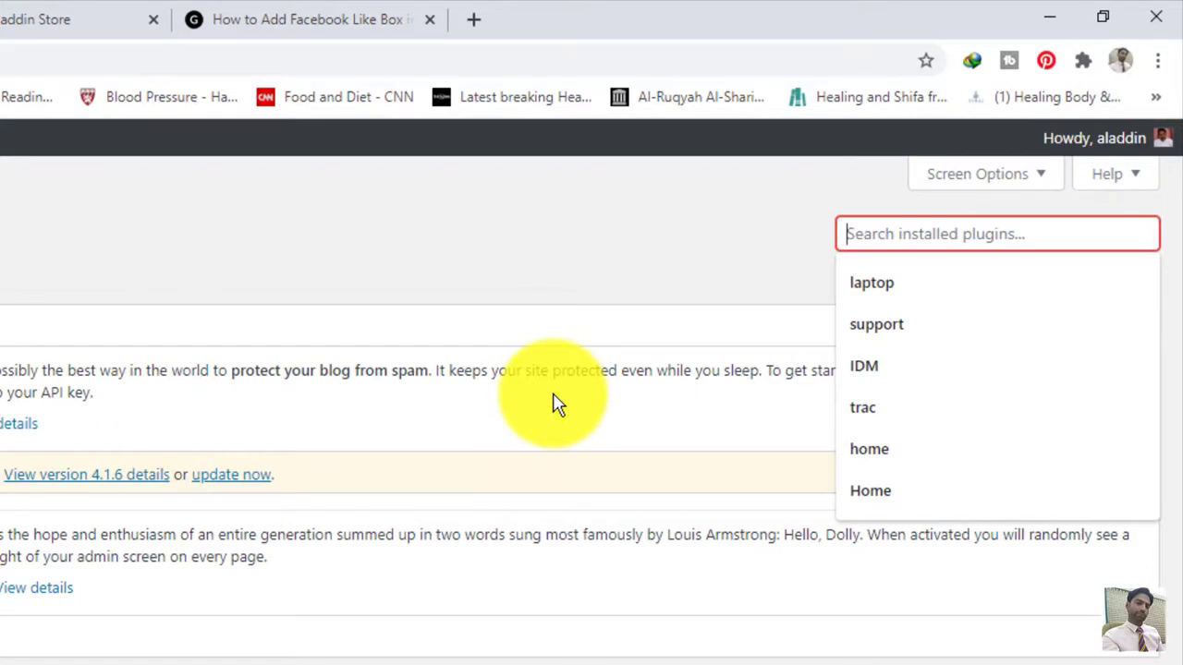
{"action": "type", "text": "heal"}
{"action": "key", "text": "BackSpace"}
{"action": "key", "text": "BackSpace"}
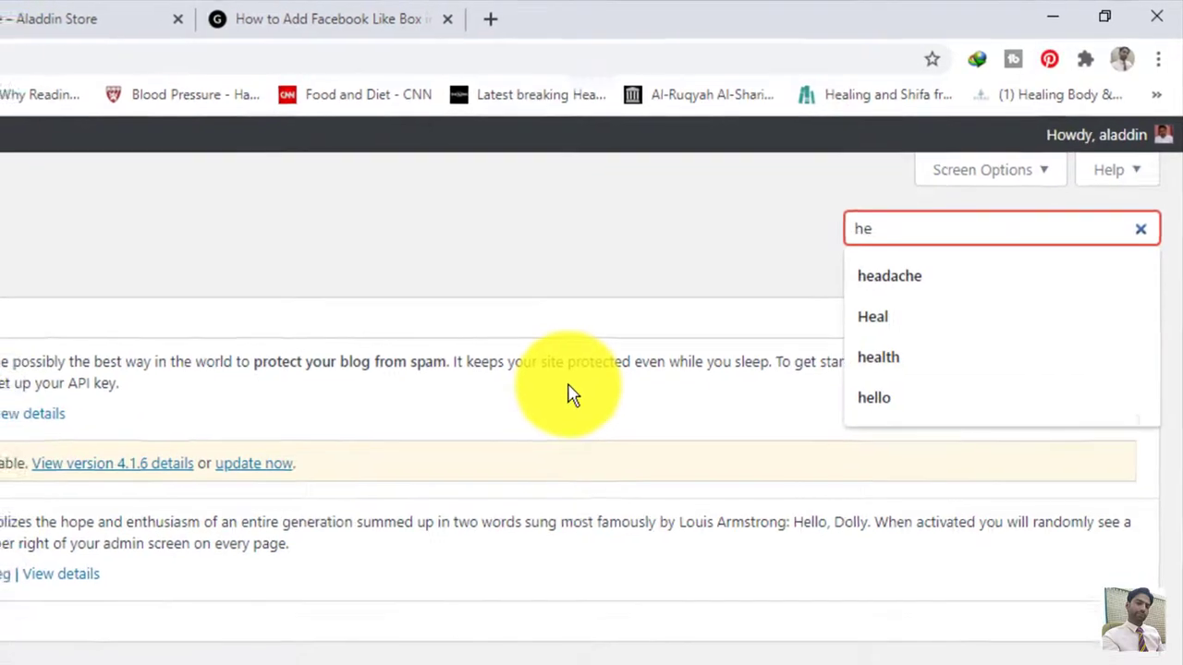
{"action": "type", "text": "ll"}
{"action": "type", "text": "o"}
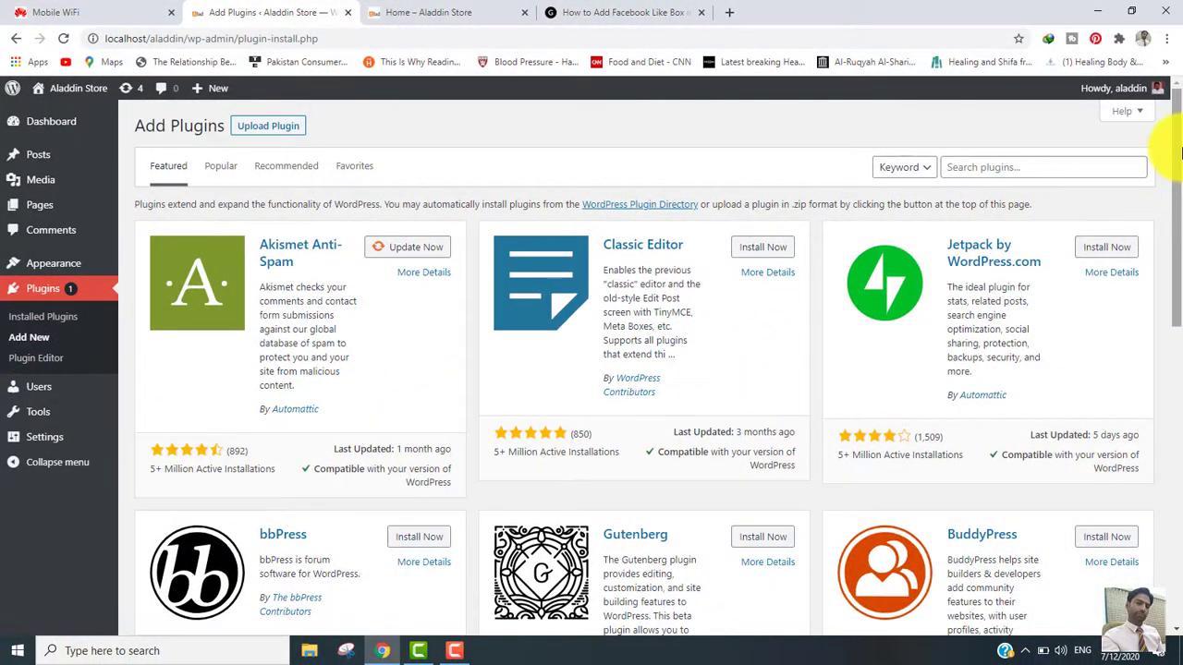
Step: Look over the featured plugins on the Add Plugins page and display the form for uploading a .zip plugin
{"action": "mouse_move", "coordinate": [1181, 153]}
{"action": "left_mouse_down"}
{"action": "mouse_move", "coordinate": [1181, 186]}
{"action": "mouse_move", "coordinate": [1178, 151]}
{"action": "left_mouse_up"}
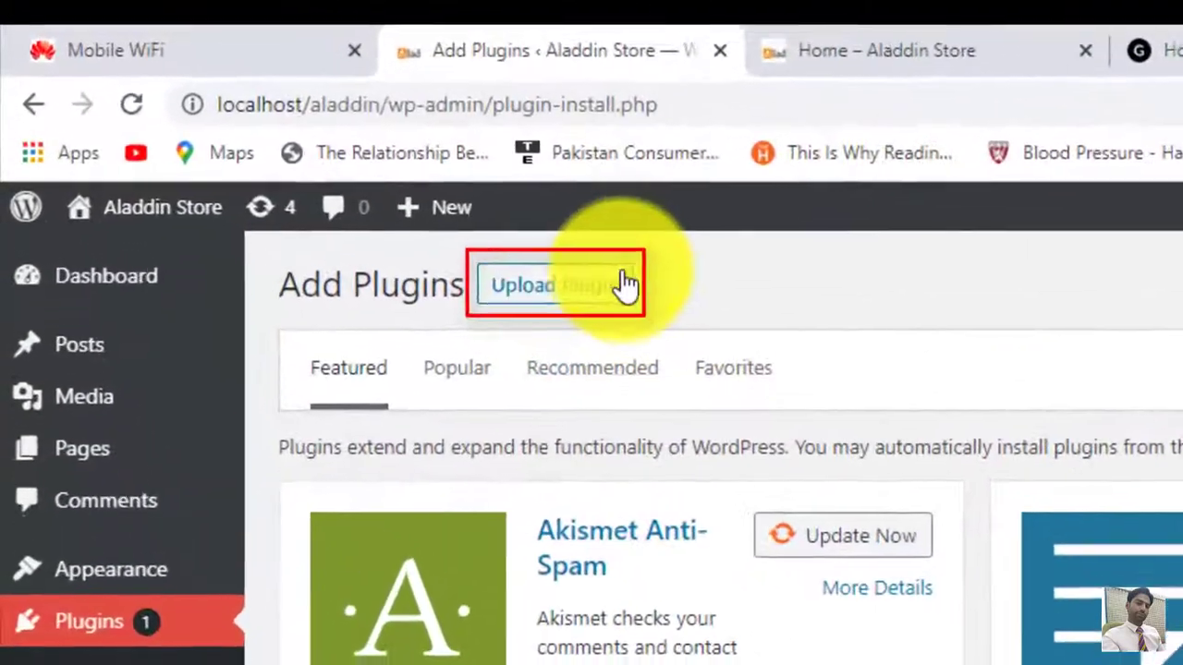
{"action": "left_click", "coordinate": [353, 175]}
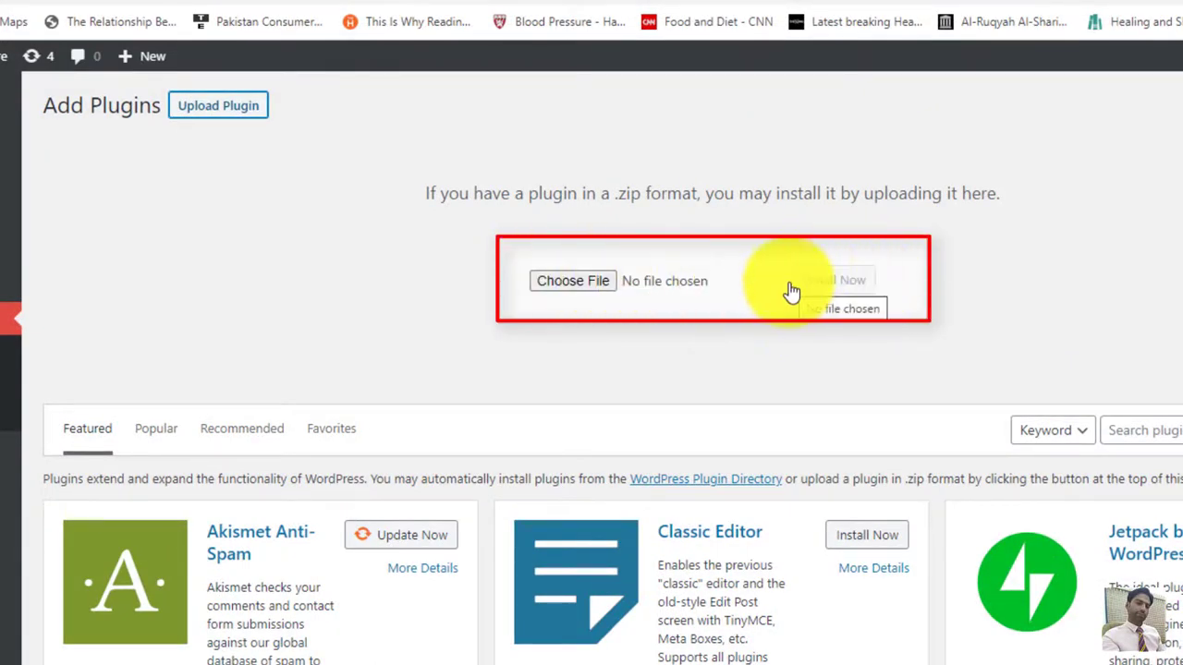
{"action": "scroll", "coordinate": [612, 377], "scroll_direction": "down", "scroll_amount": 3}
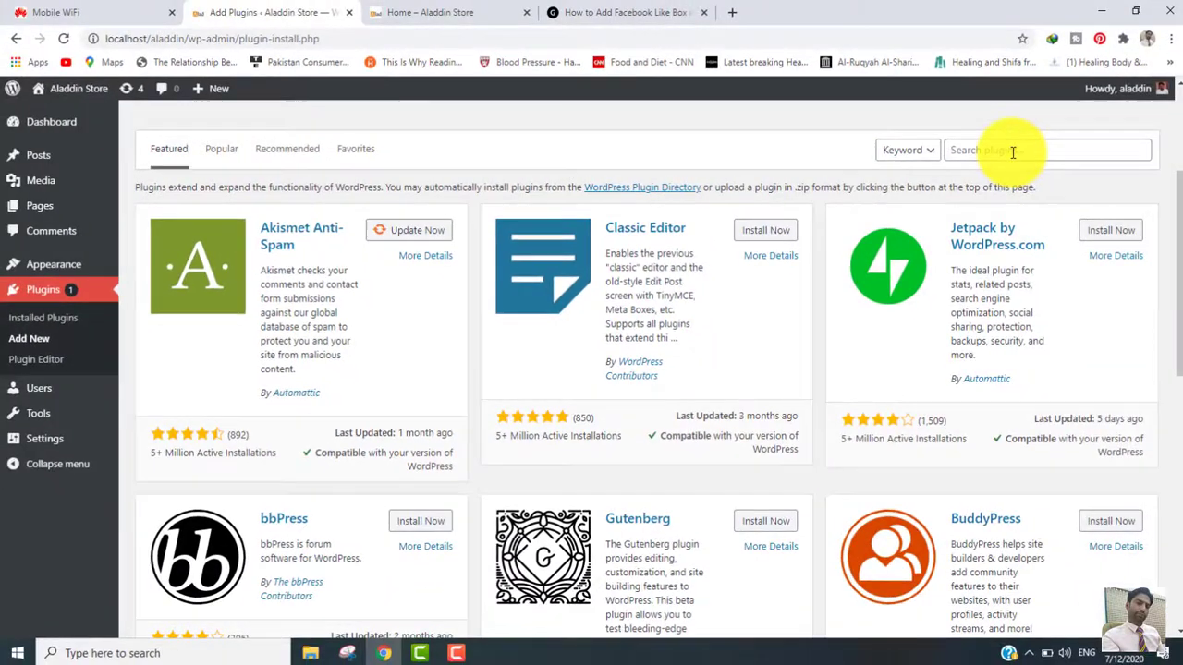
{"action": "left_click", "coordinate": [1173, 139]}
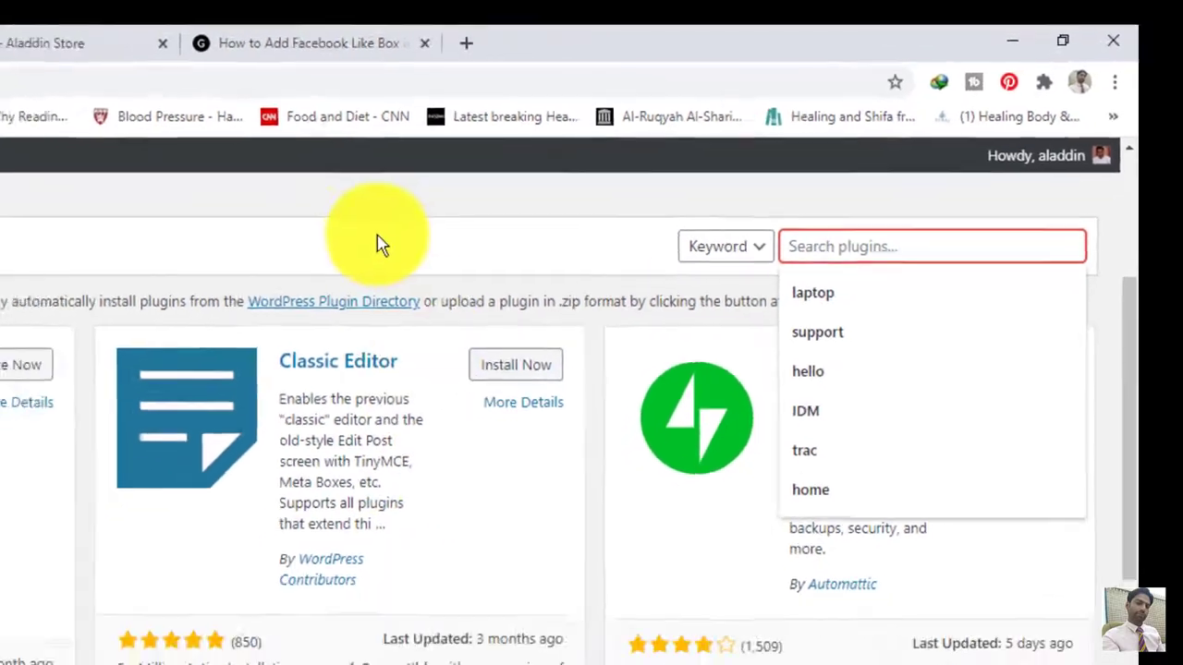
Step: Browse the Popular, Recommended and Favorites plugin listings, and return to the popular ones
{"action": "left_click", "coordinate": [282, 279]}
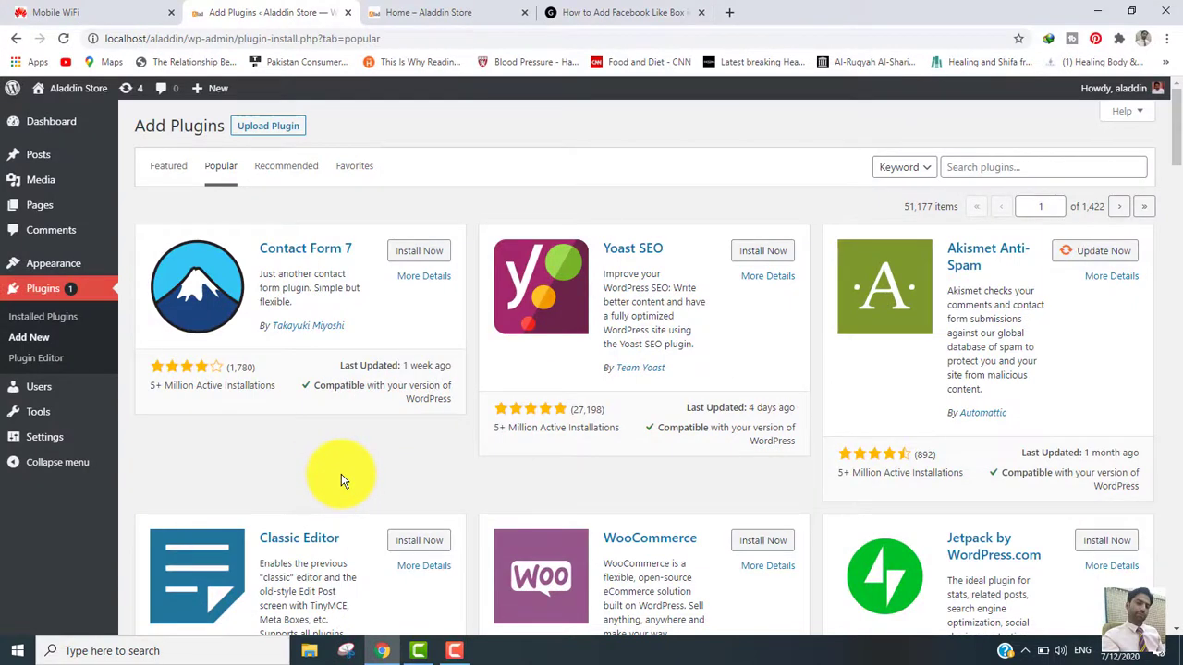
{"action": "left_click", "coordinate": [288, 167]}
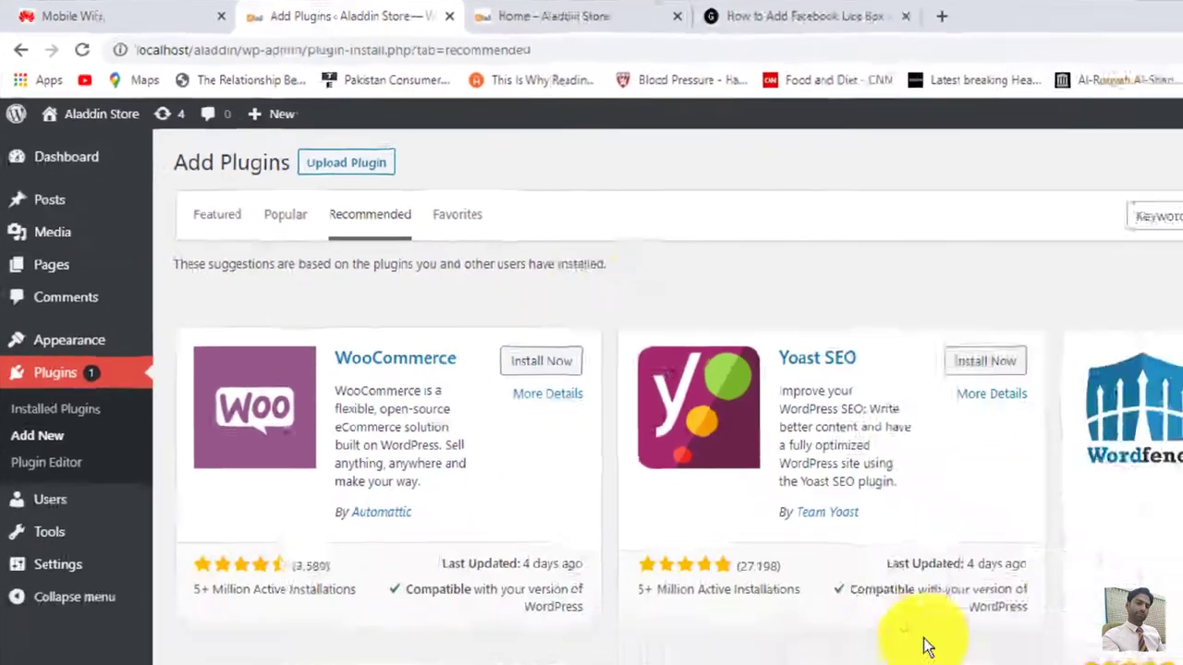
{"action": "scroll", "coordinate": [1180, 240], "scroll_direction": "down", "scroll_amount": 4}
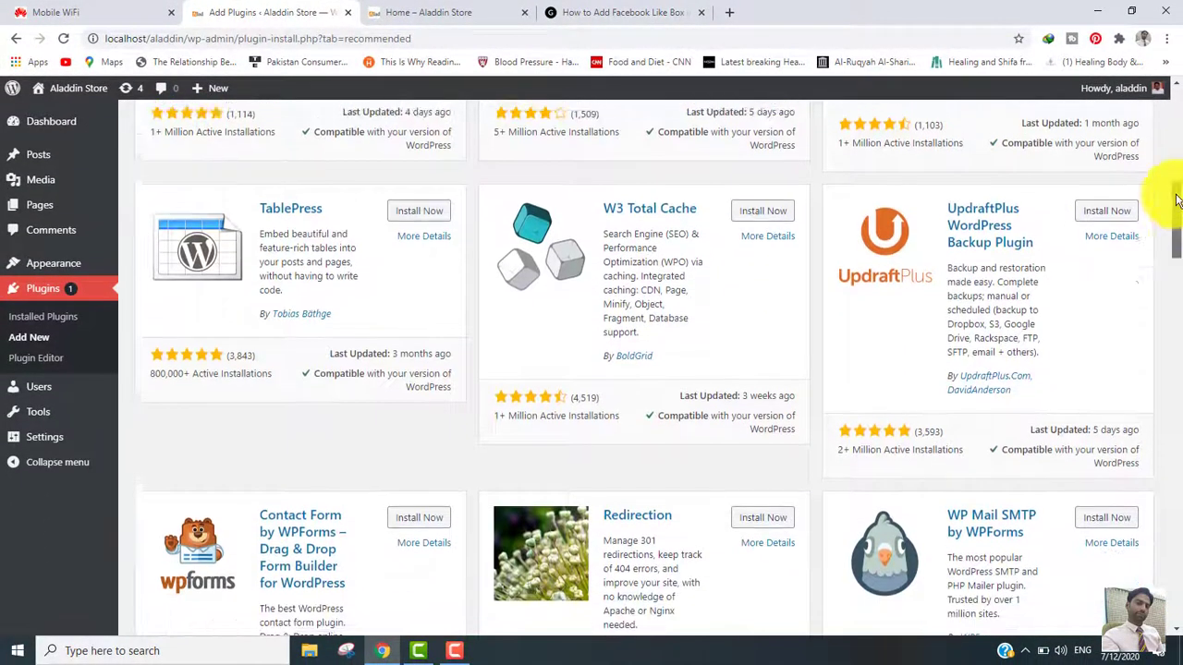
{"action": "left_click_drag", "start_coordinate": [1175, 198], "coordinate": [1161, 47]}
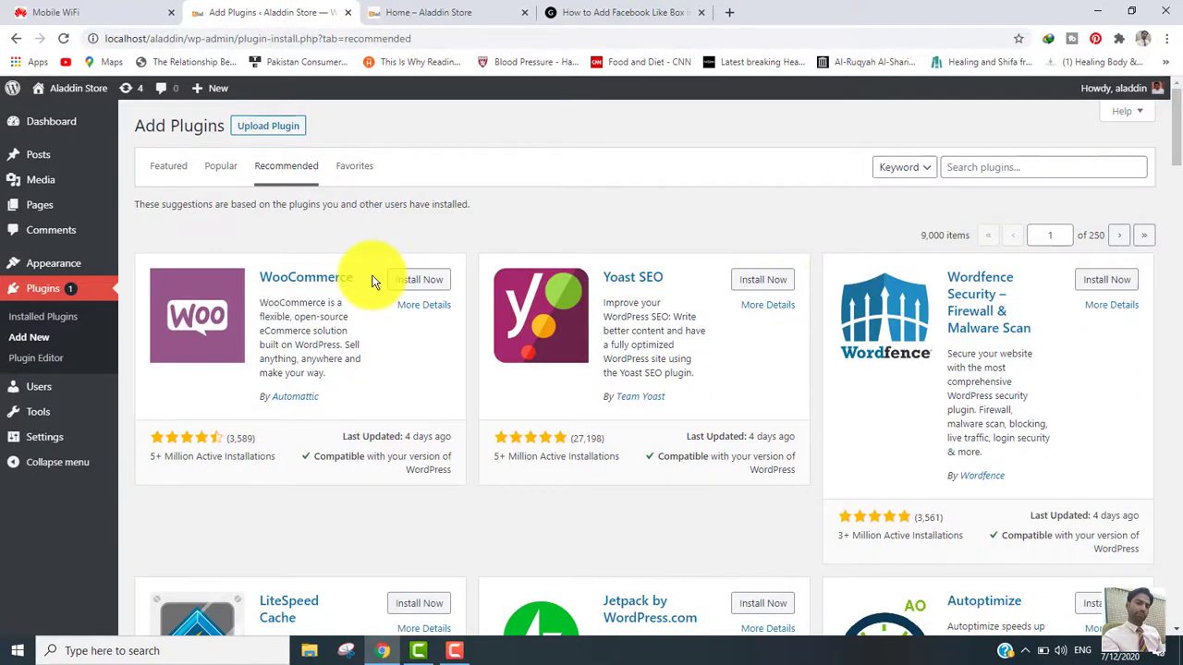
{"action": "left_click", "coordinate": [360, 168]}
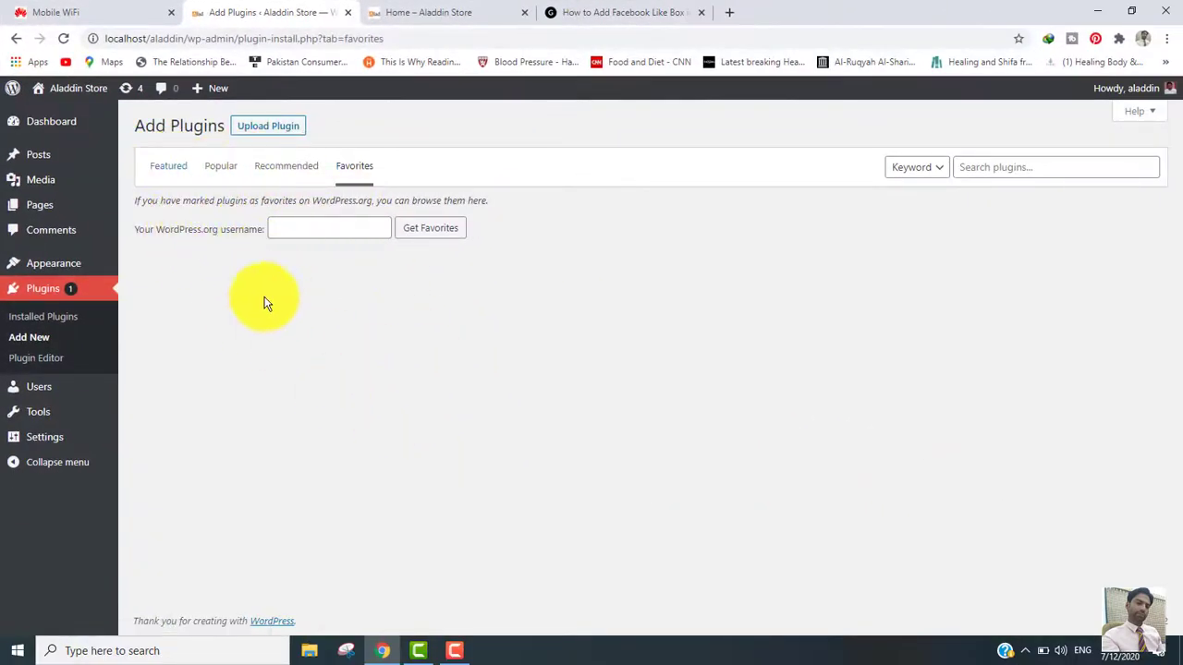
{"action": "left_click", "coordinate": [222, 169]}
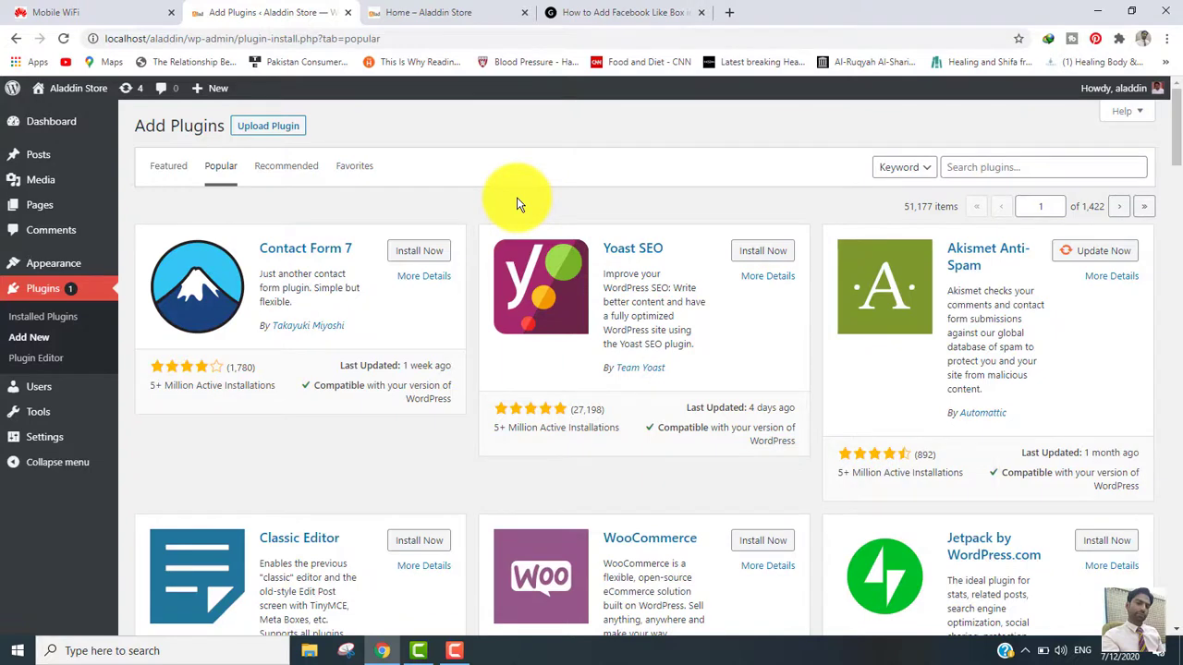
Step: Open the Contact Us page of the Aladdin Store site and review its body text
{"action": "left_click", "coordinate": [451, 14]}
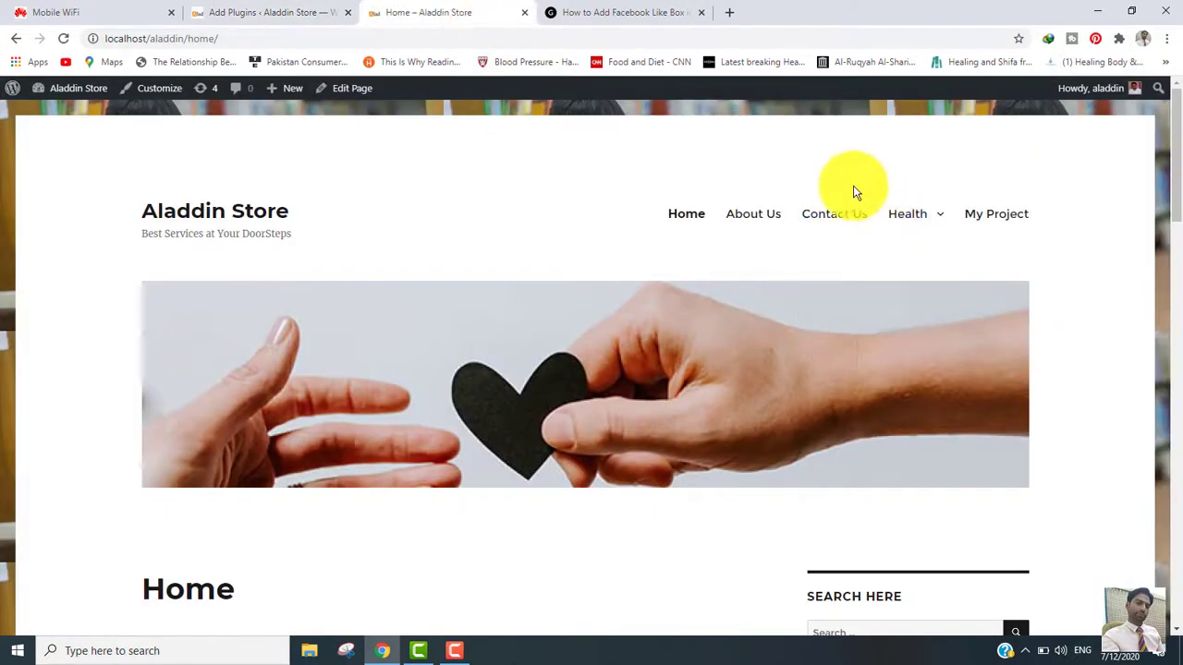
{"action": "mouse_move", "coordinate": [1177, 137]}
{"action": "left_mouse_down"}
{"action": "mouse_move", "coordinate": [1177, 173]}
{"action": "mouse_move", "coordinate": [1177, 149]}
{"action": "left_mouse_up"}
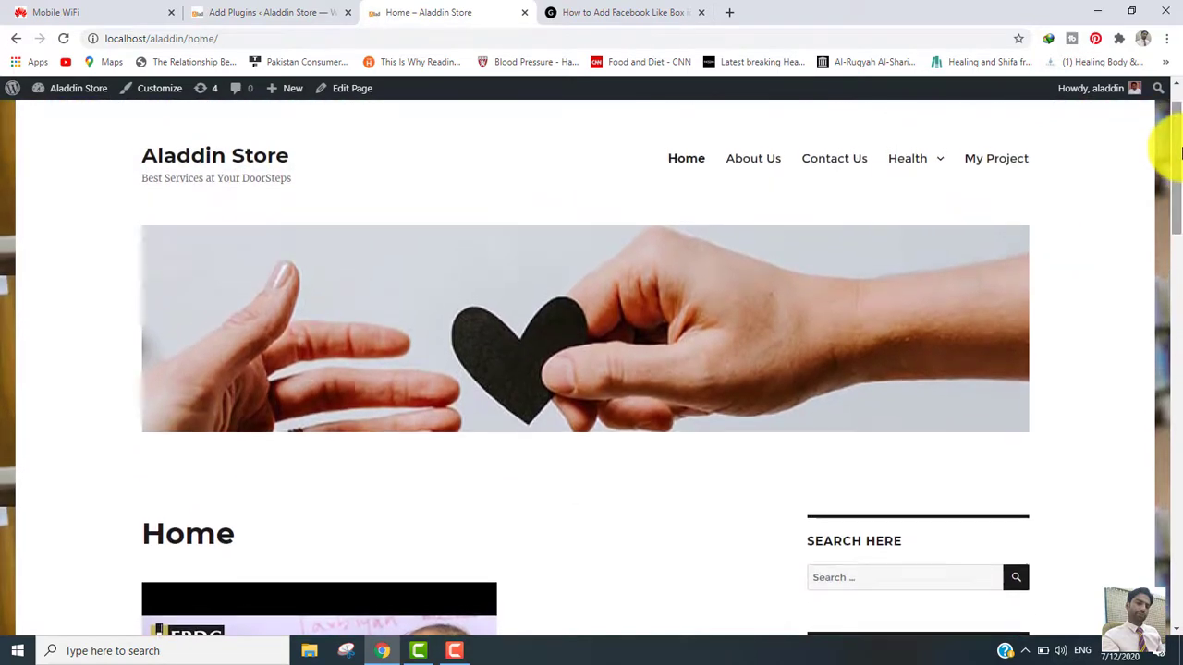
{"action": "left_click", "coordinate": [843, 166]}
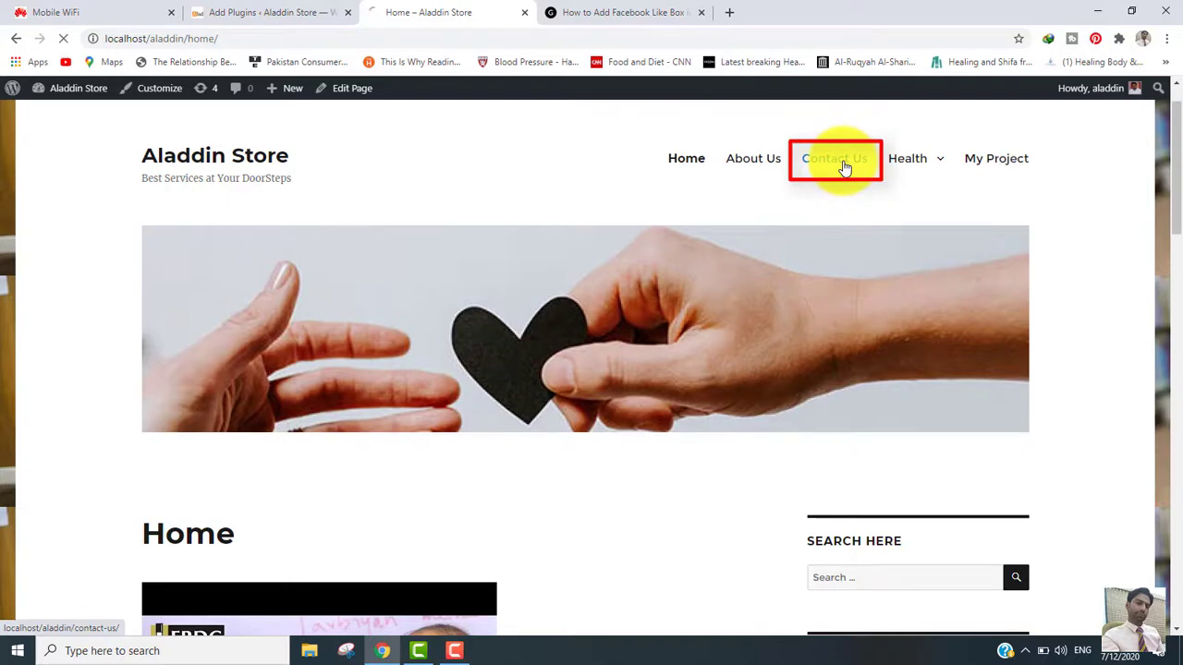
{"action": "left_click_drag", "start_coordinate": [1177, 134], "coordinate": [1166, 286]}
{"action": "triple_click", "coordinate": [679, 343]}
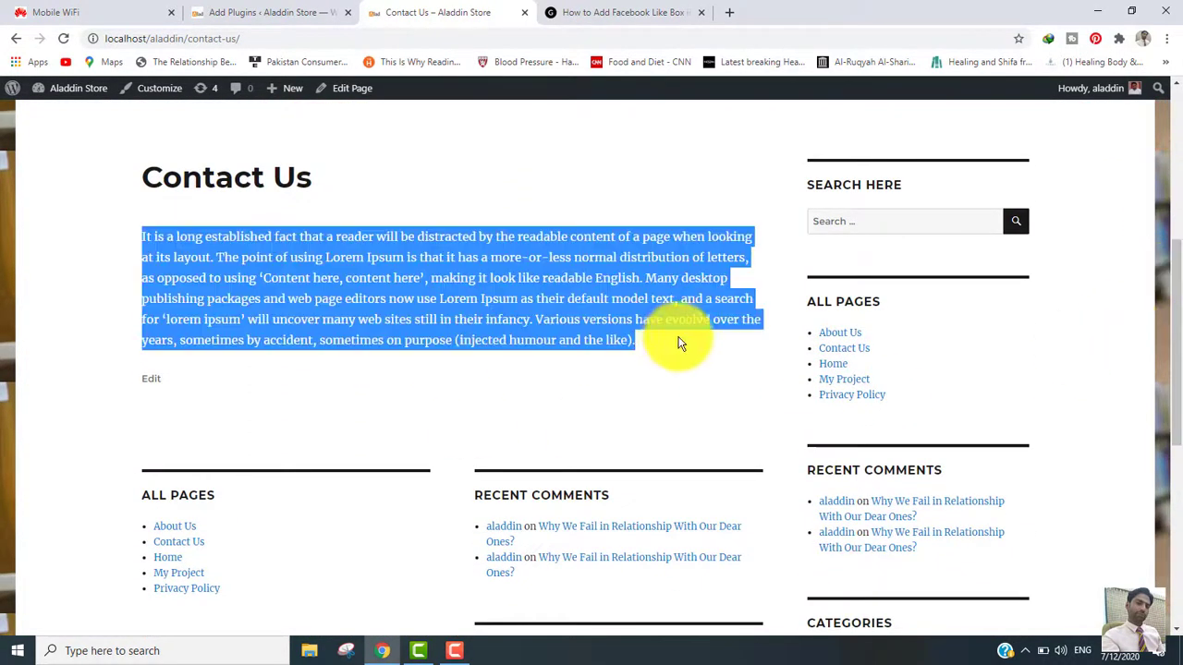
{"action": "left_click", "coordinate": [538, 357]}
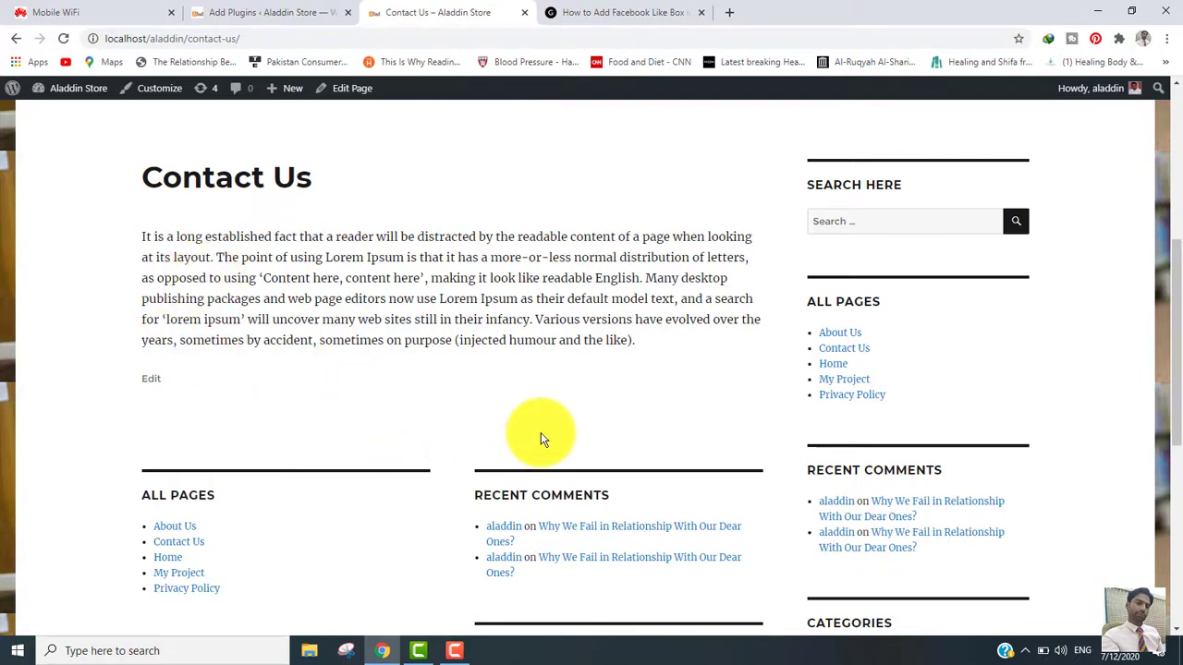
Step: Search the plugin directory for "contact form 7", and install and activate the Contact Form 7 plugin
{"action": "left_click", "coordinate": [276, 13]}
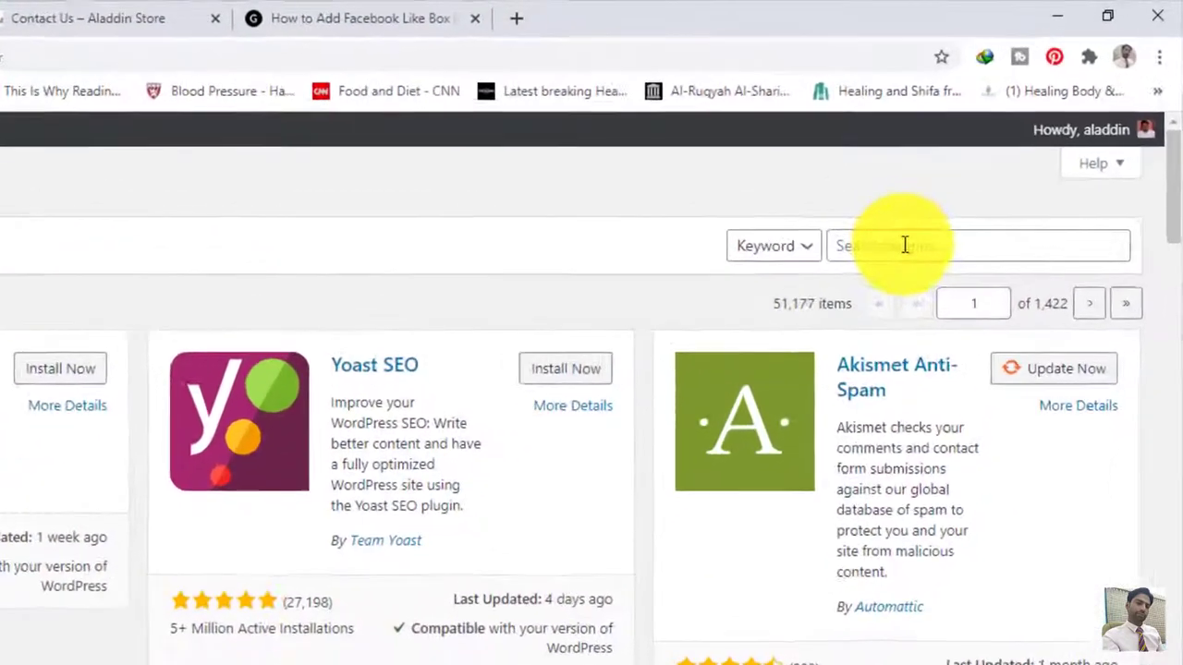
{"action": "left_click", "coordinate": [993, 167]}
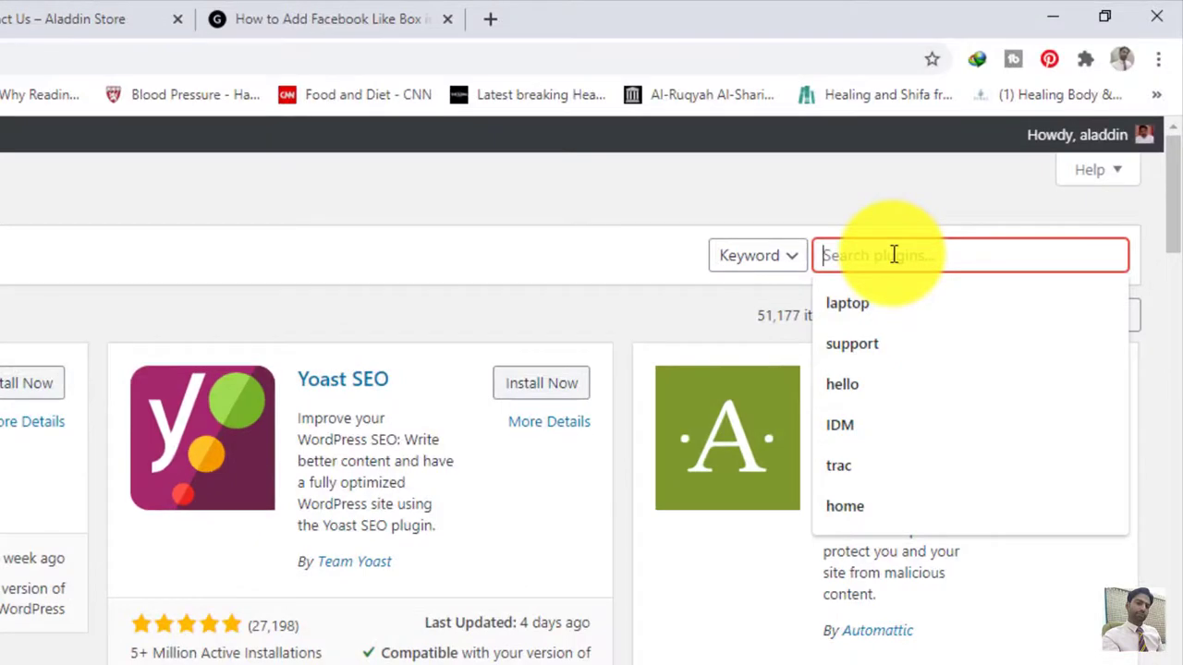
{"action": "type", "text": "contact fo"}
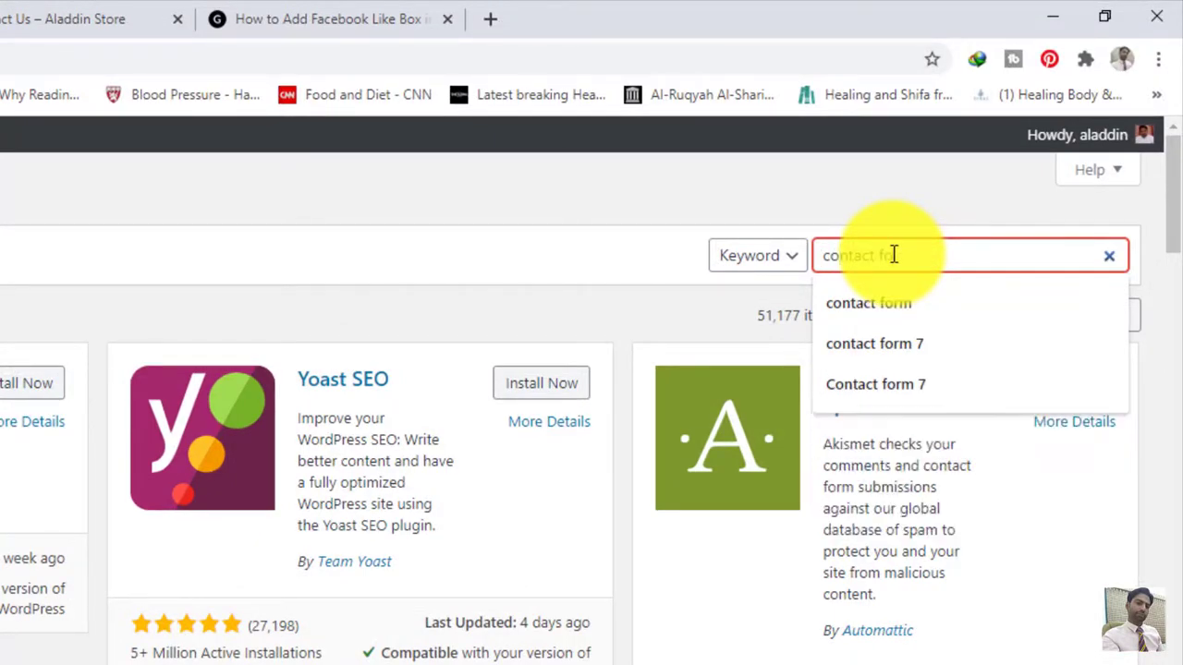
{"action": "type", "text": "rm "}
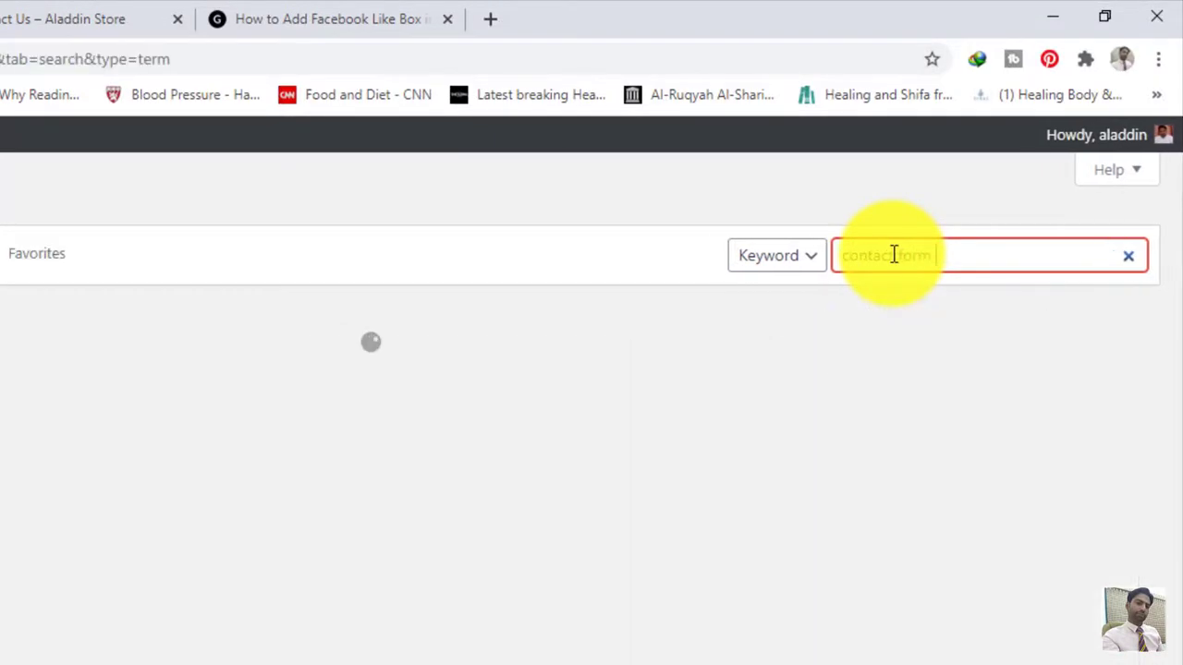
{"action": "type", "text": "7"}
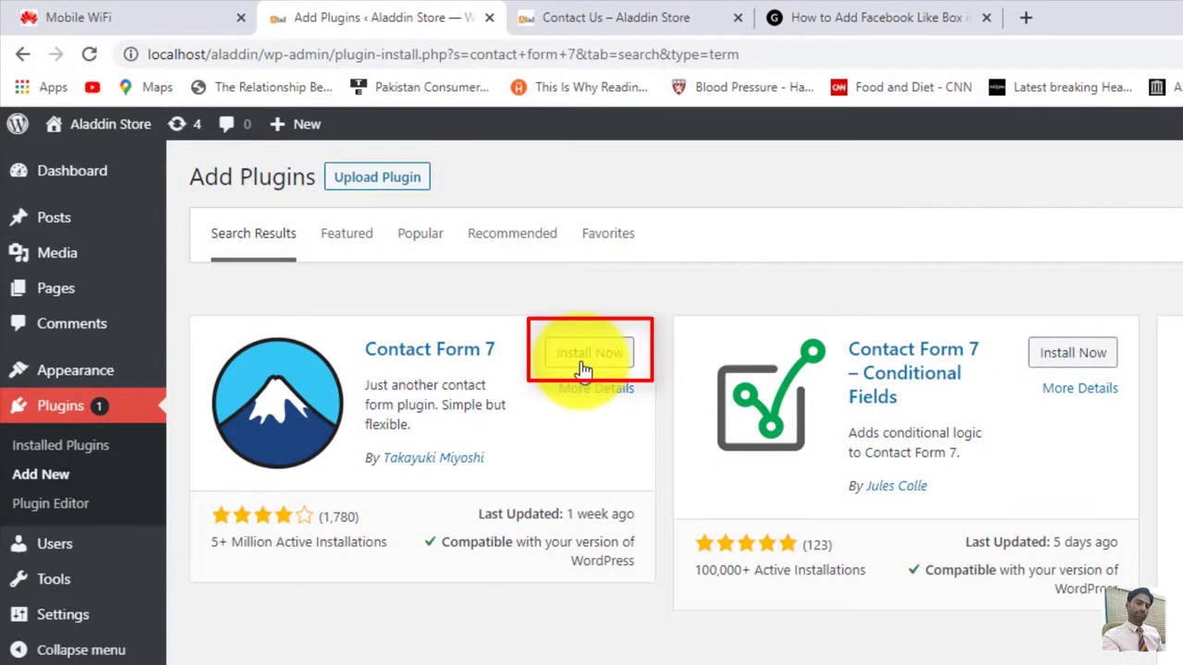
{"action": "left_click", "coordinate": [584, 355]}
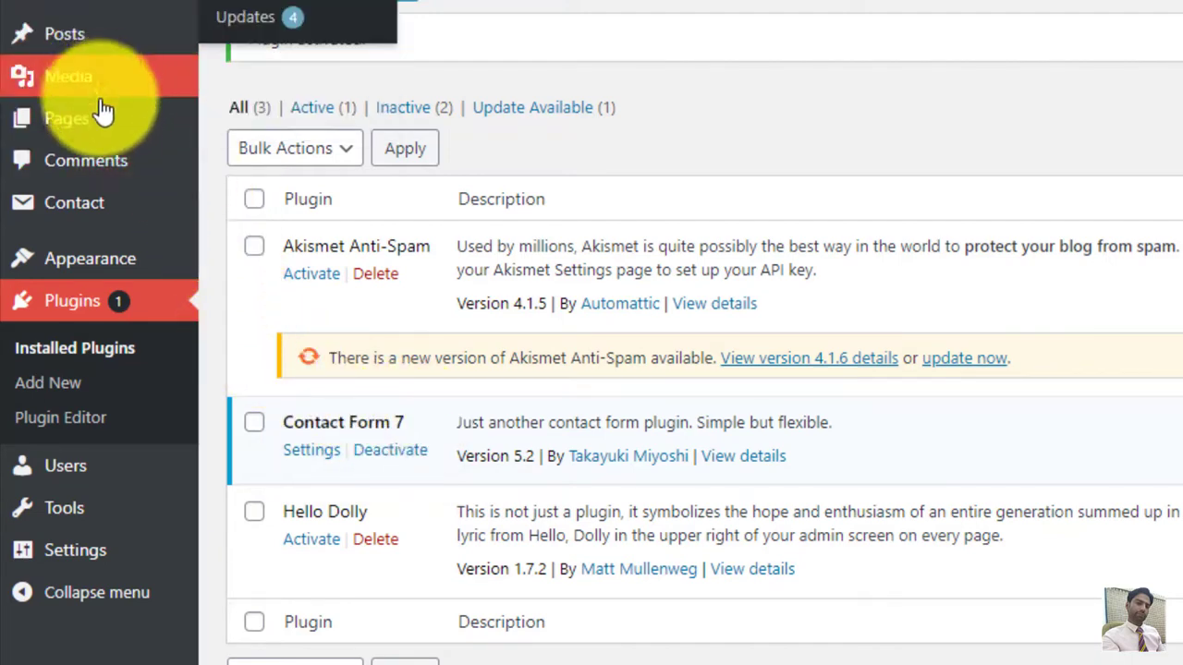
Step: Select the shortcode of Contact form 1 in the contact forms list and go back to the site's Contact Us page
{"action": "mouse_move", "coordinate": [21, 218]}
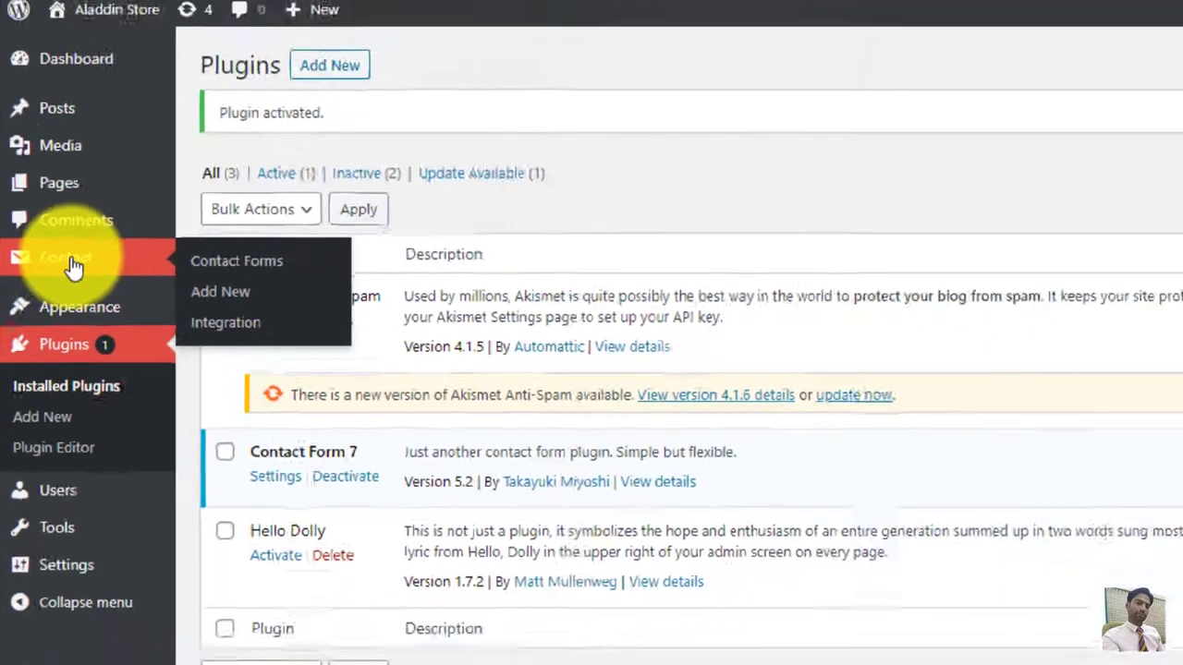
{"action": "left_click", "coordinate": [104, 267]}
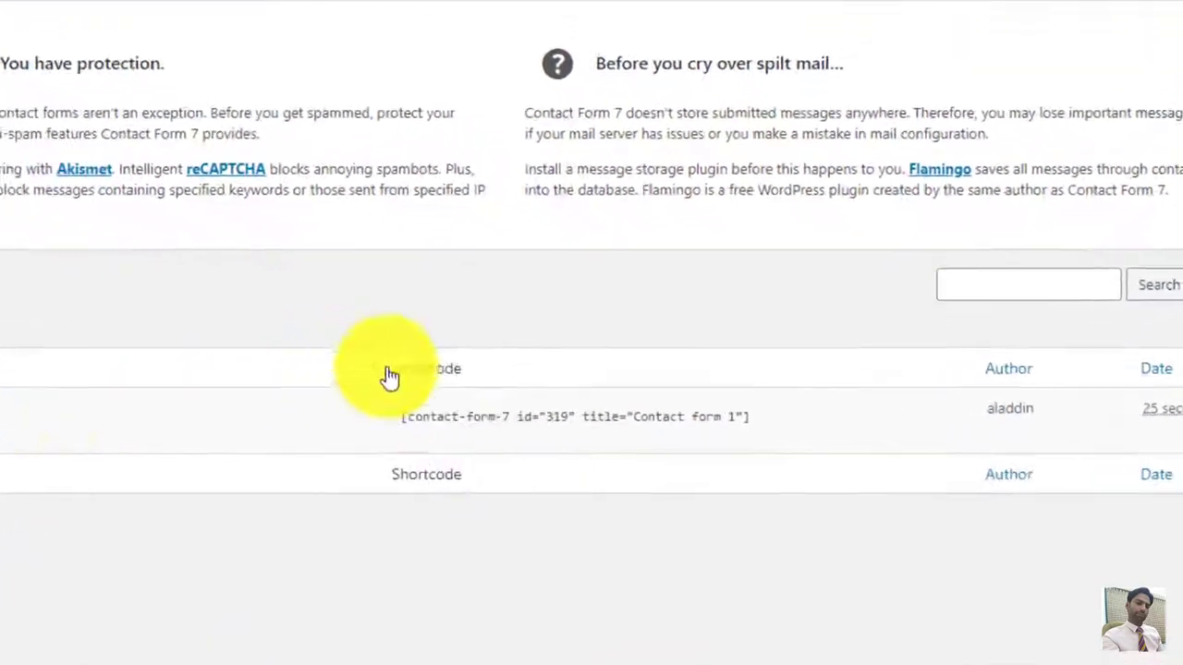
{"action": "left_click", "coordinate": [355, 412]}
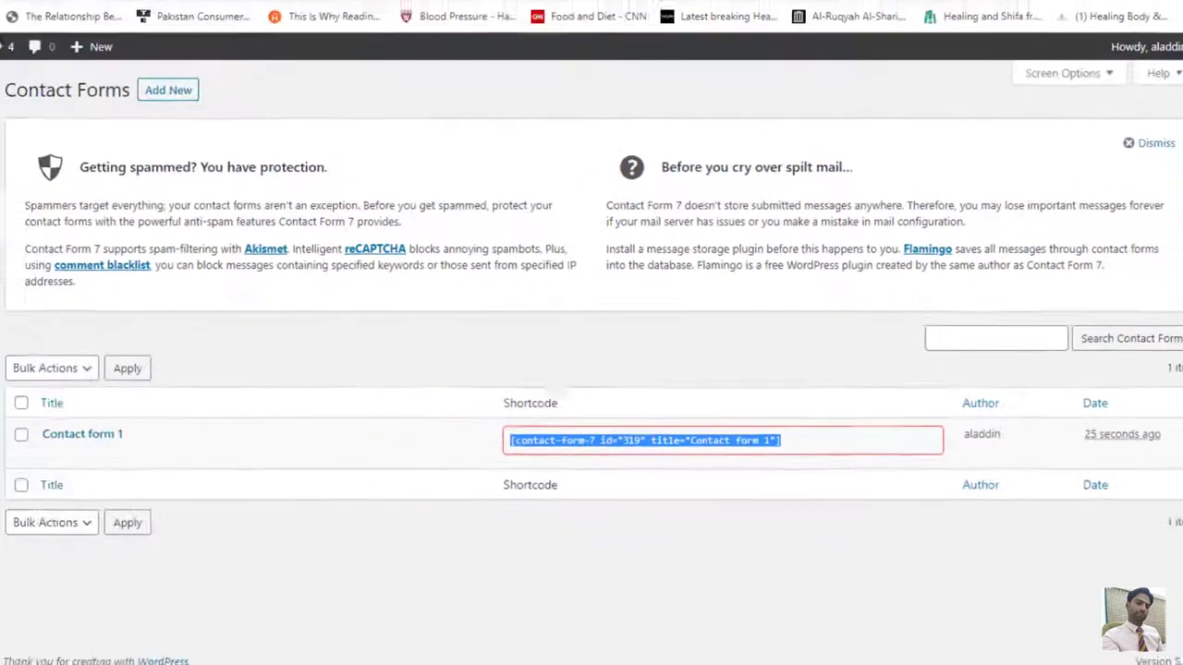
{"action": "left_click", "coordinate": [392, 12]}
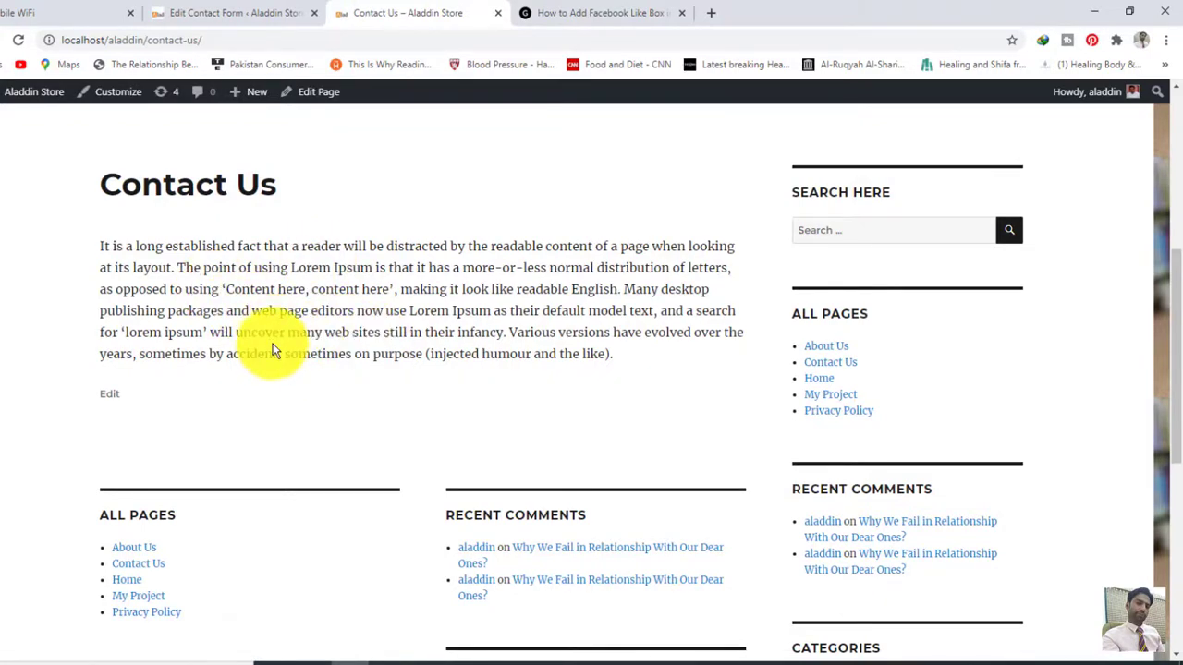
Step: Open the Contact Us page of the Aladdin Store site for editing in the WordPress admin
{"action": "left_click", "coordinate": [228, 9]}
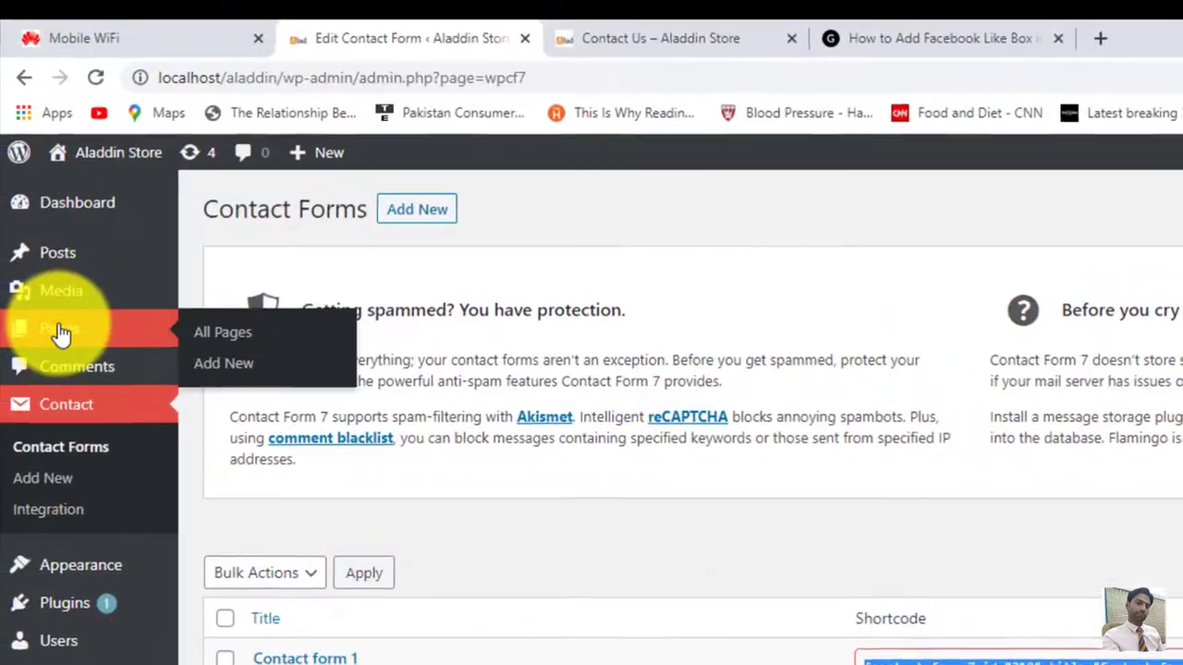
{"action": "left_click", "coordinate": [5, 212]}
{"action": "mouse_move", "coordinate": [288, 440]}
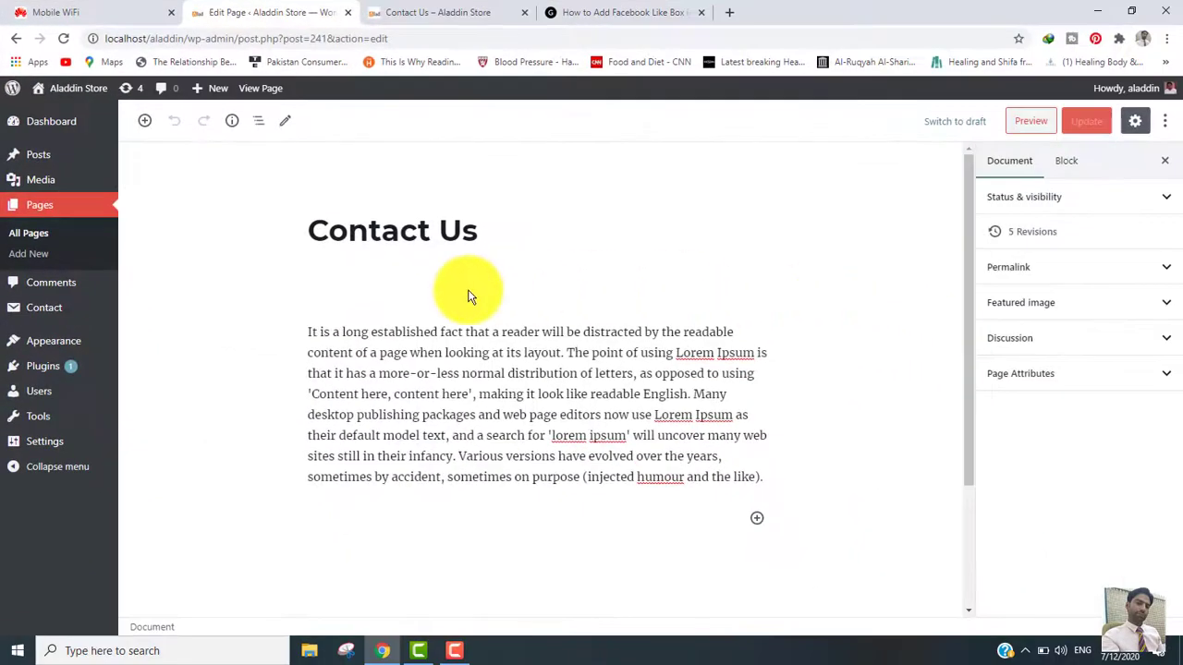
Step: Replace the Contact Us page's body text with the shortcode [contact-form-7 id="319" title="Contact form 1"] and update the page
{"action": "left_click", "coordinate": [769, 477]}
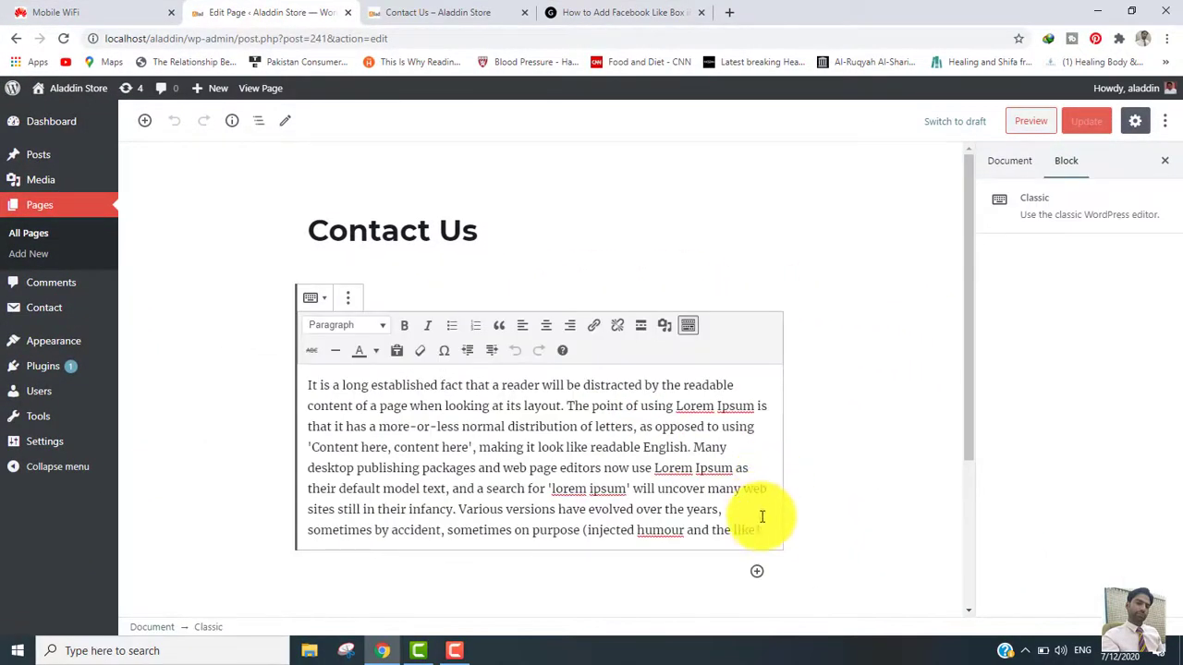
{"action": "left_click_drag", "start_coordinate": [763, 537], "coordinate": [267, 375]}
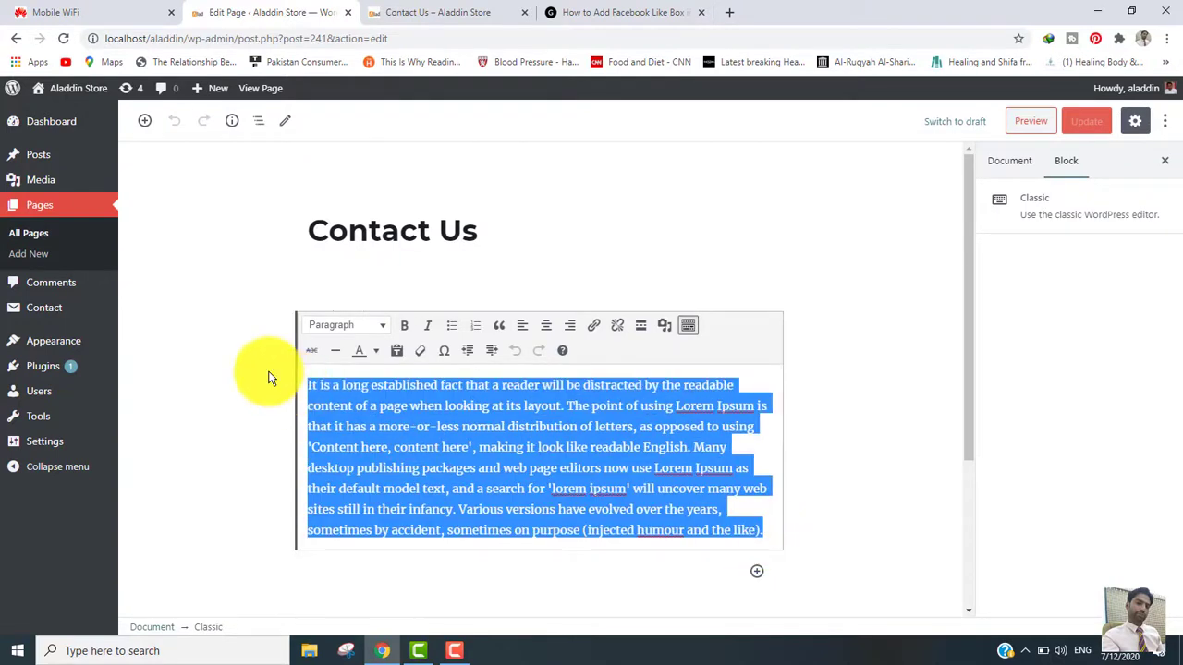
{"action": "key", "text": "Delete"}
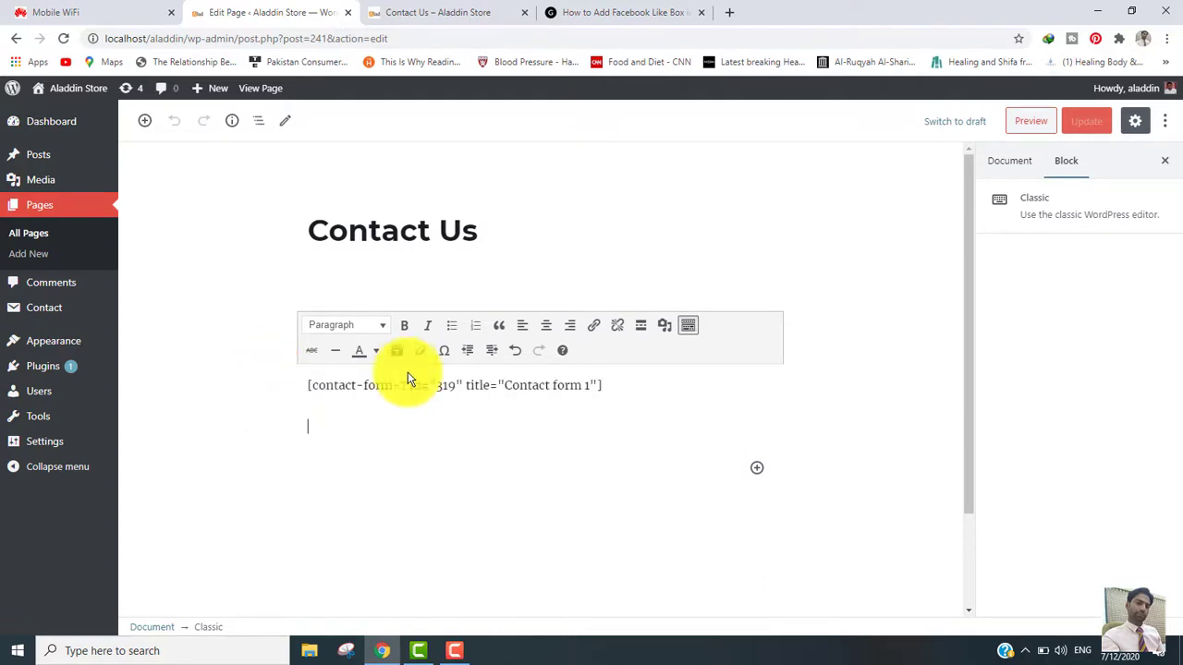
{"action": "left_click", "coordinate": [404, 395]}
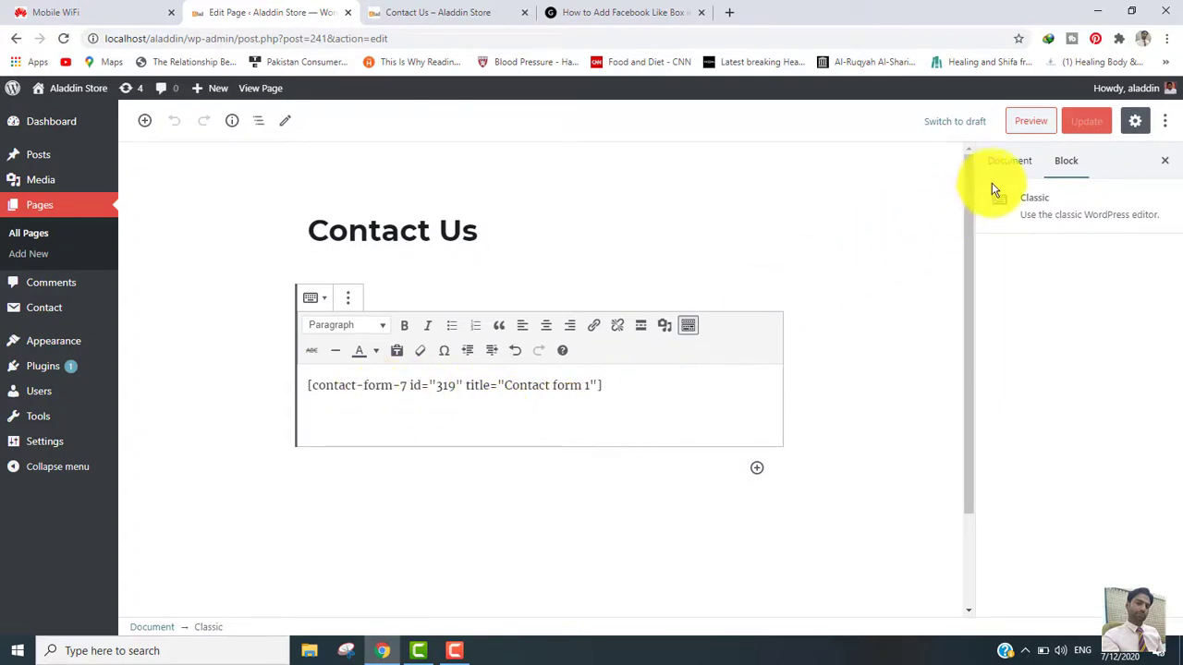
{"action": "left_click", "coordinate": [850, 311]}
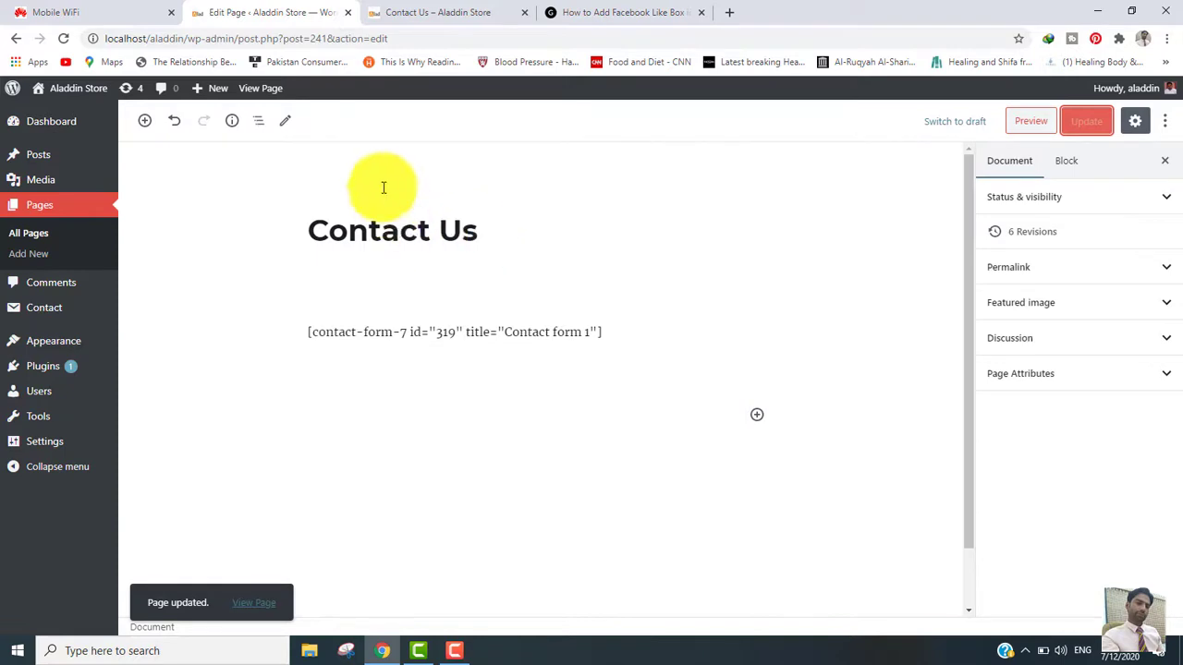
Step: Reload the site's Contact Us page and review the contact form's fields and send button
{"action": "left_click", "coordinate": [457, 11]}
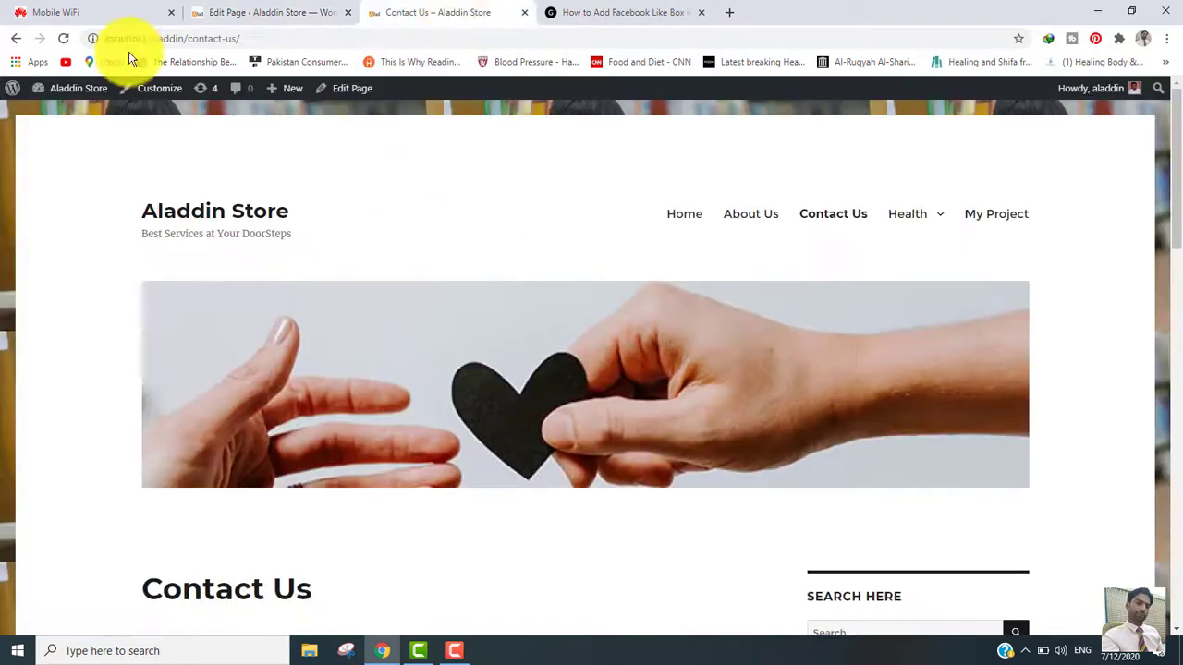
{"action": "left_click", "coordinate": [63, 38]}
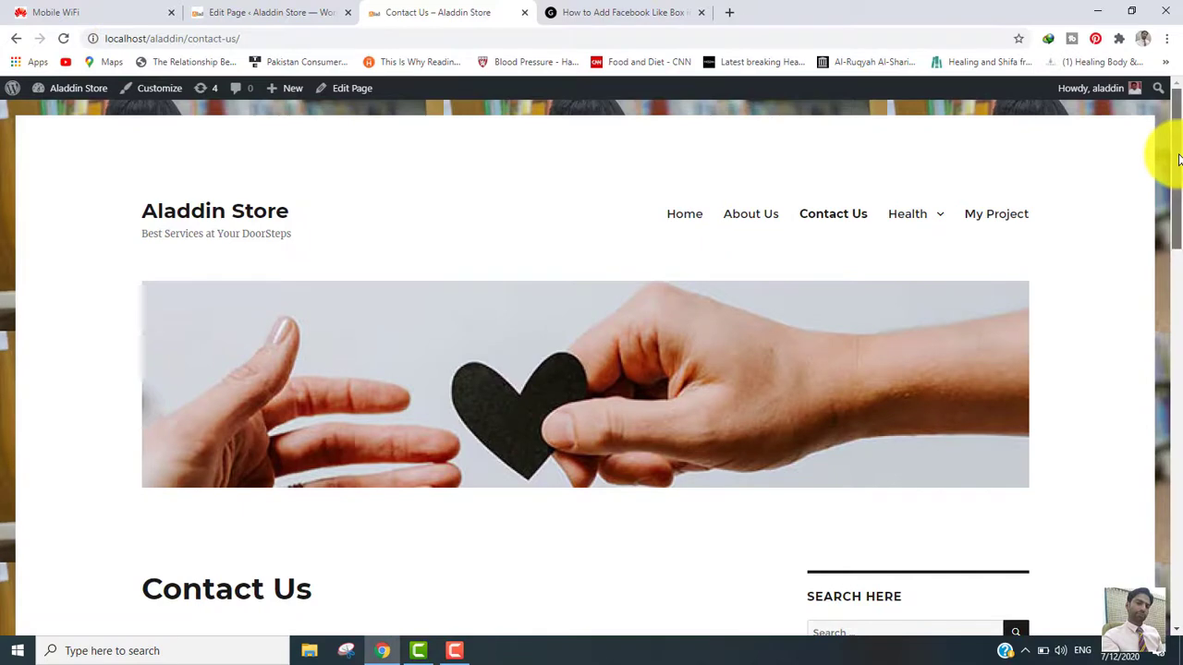
{"action": "left_click_drag", "start_coordinate": [1178, 162], "coordinate": [1179, 295]}
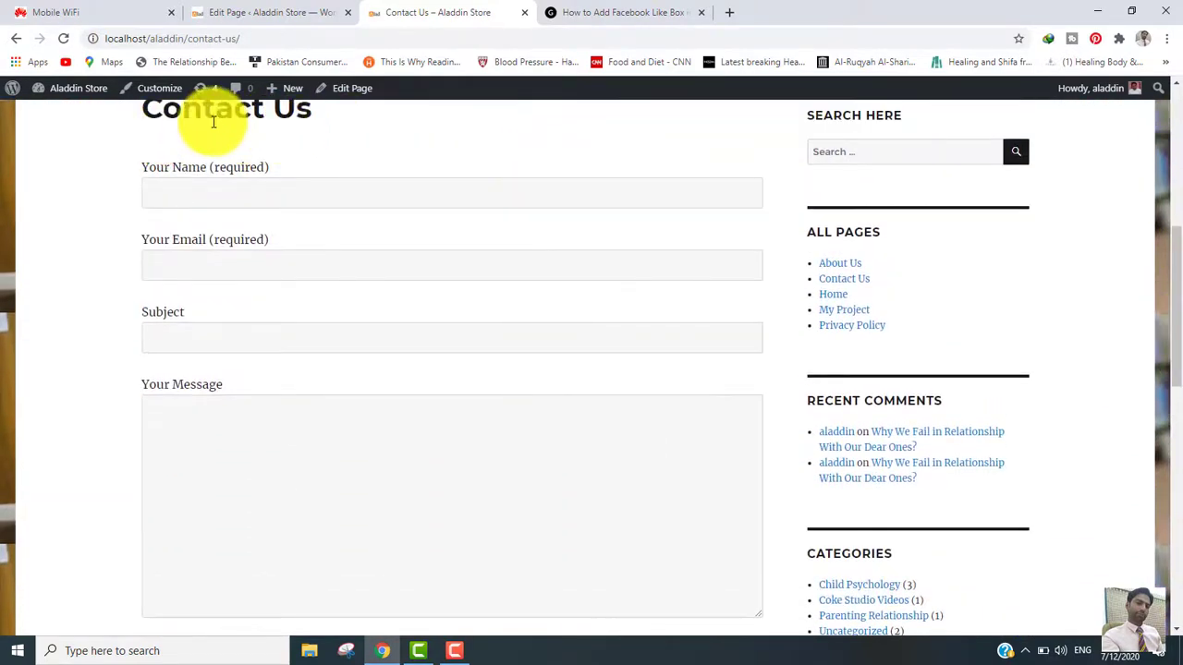
{"action": "left_click_drag", "start_coordinate": [1177, 322], "coordinate": [1177, 304]}
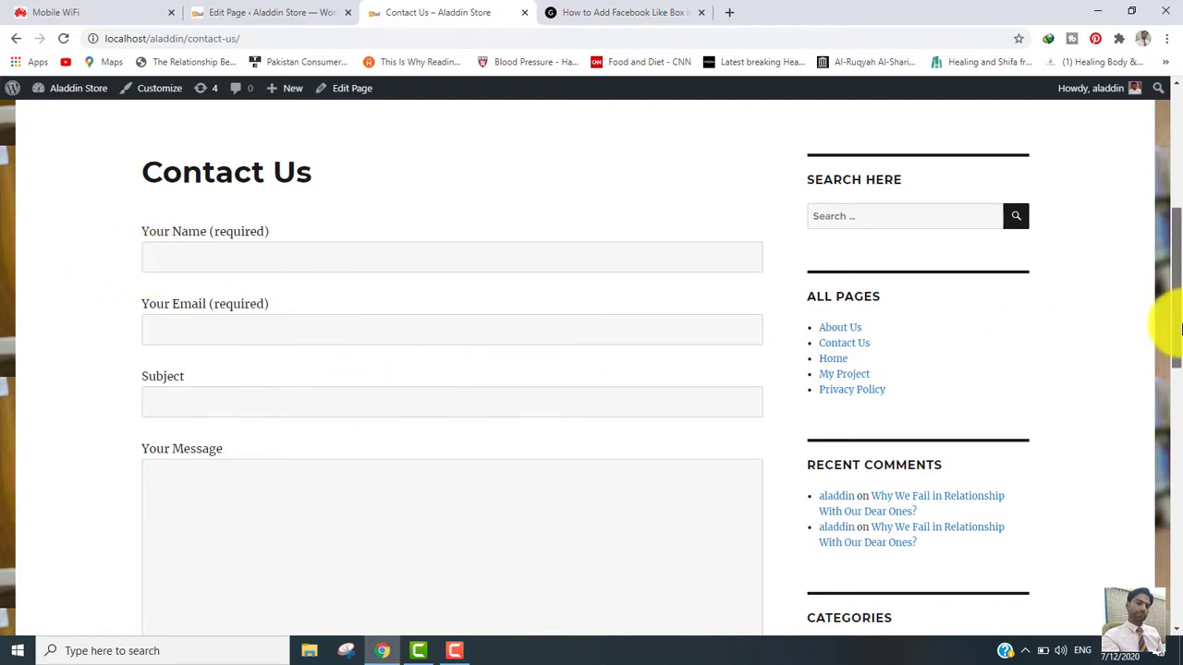
{"action": "left_click_drag", "start_coordinate": [1179, 328], "coordinate": [1179, 337]}
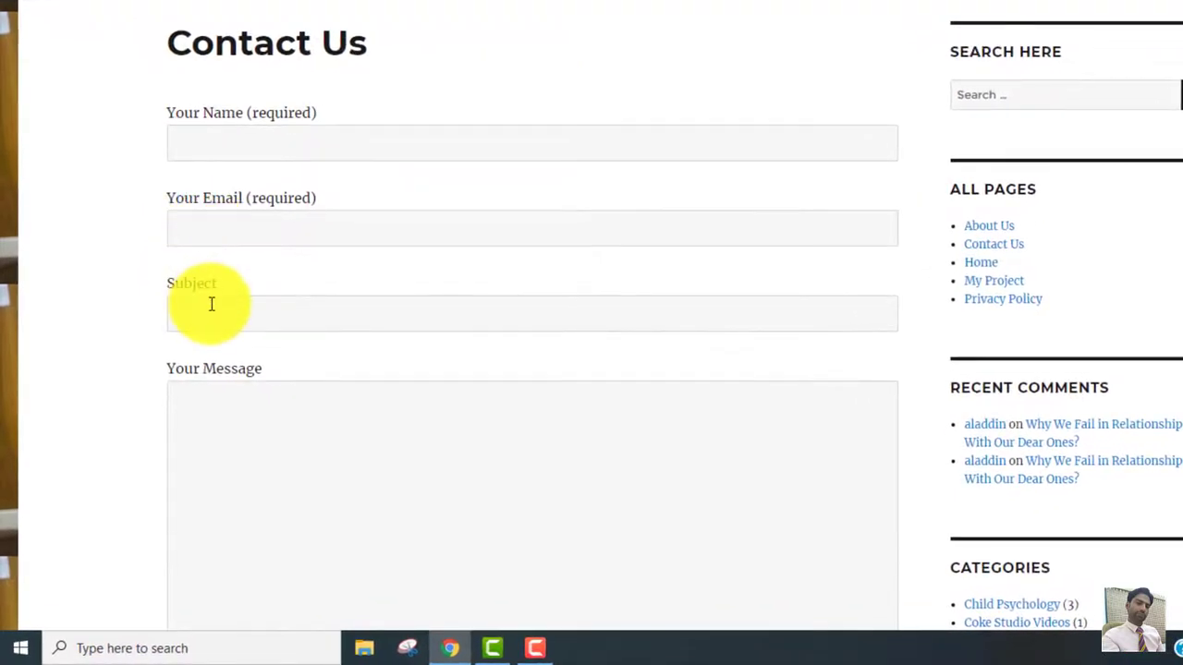
{"action": "left_click", "coordinate": [222, 412]}
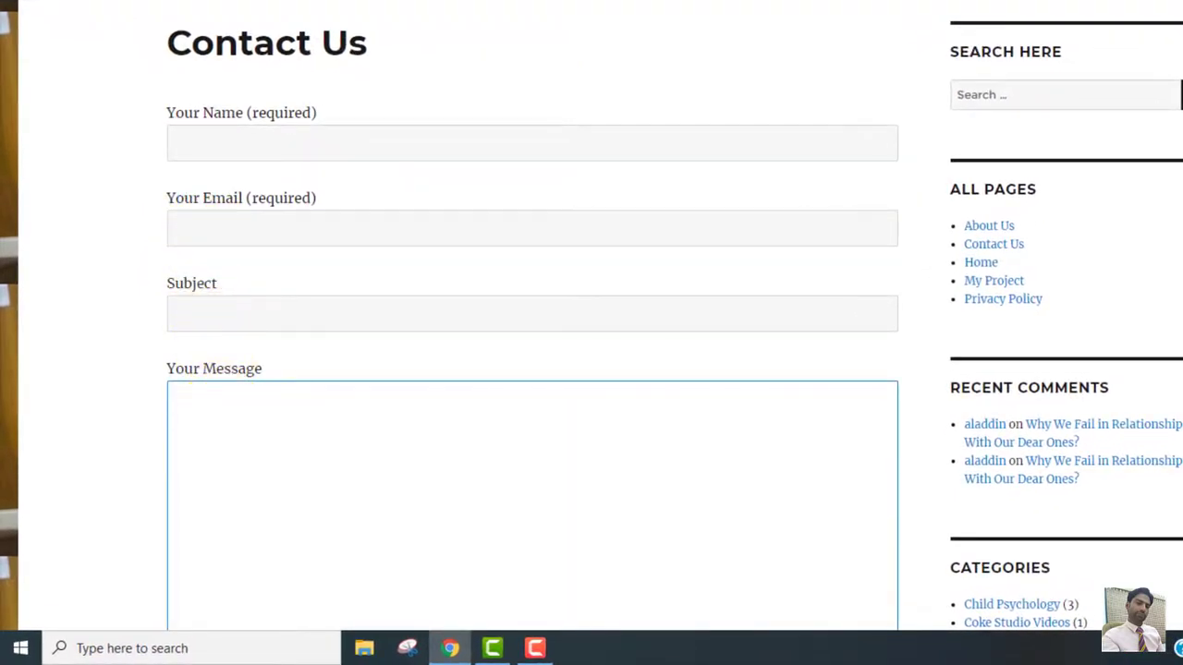
{"action": "scroll", "coordinate": [222, 412], "scroll_direction": "down", "scroll_amount": 4}
{"action": "scroll", "coordinate": [193, 339], "scroll_direction": "up", "scroll_amount": 1}
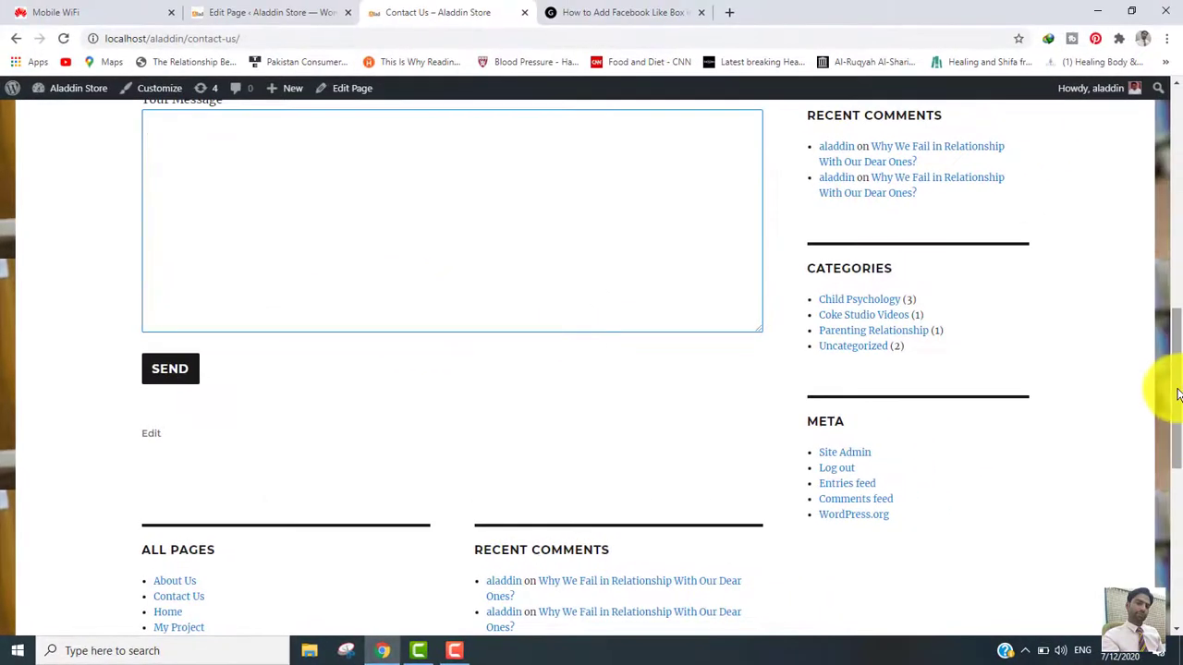
{"action": "left_click_drag", "start_coordinate": [1177, 395], "coordinate": [1181, 304]}
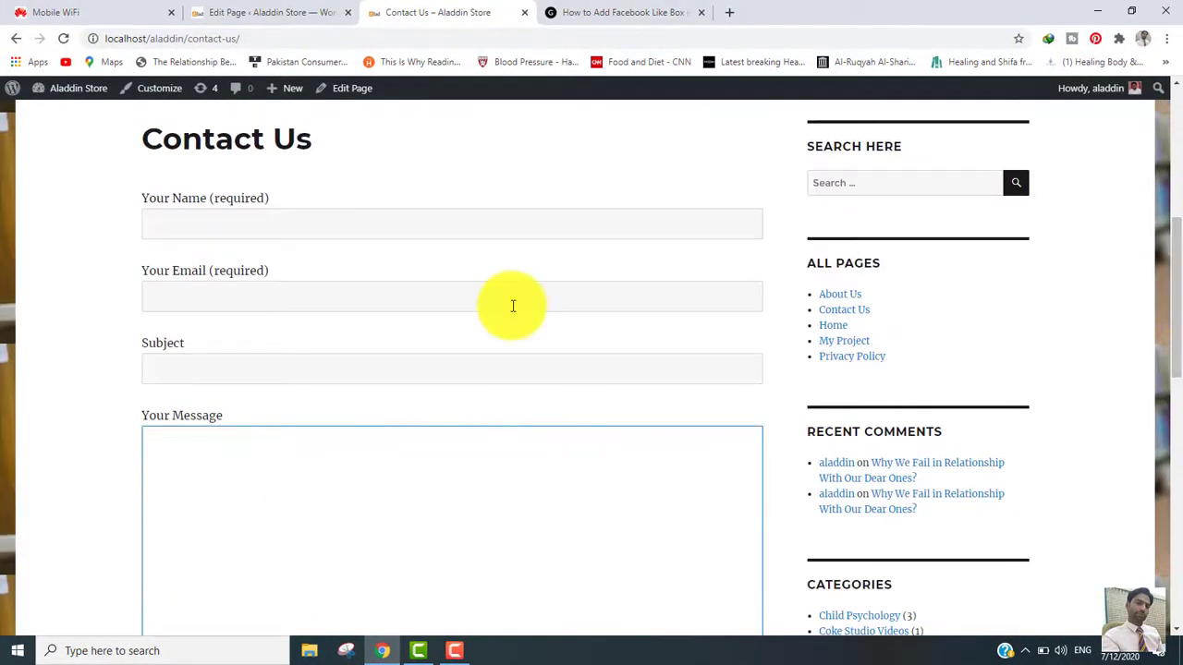
Step: Compare the empty space below the Contact Us page's Meta widget with the Facebook Like Box example in the open article
{"action": "left_click_drag", "start_coordinate": [1176, 292], "coordinate": [1176, 483]}
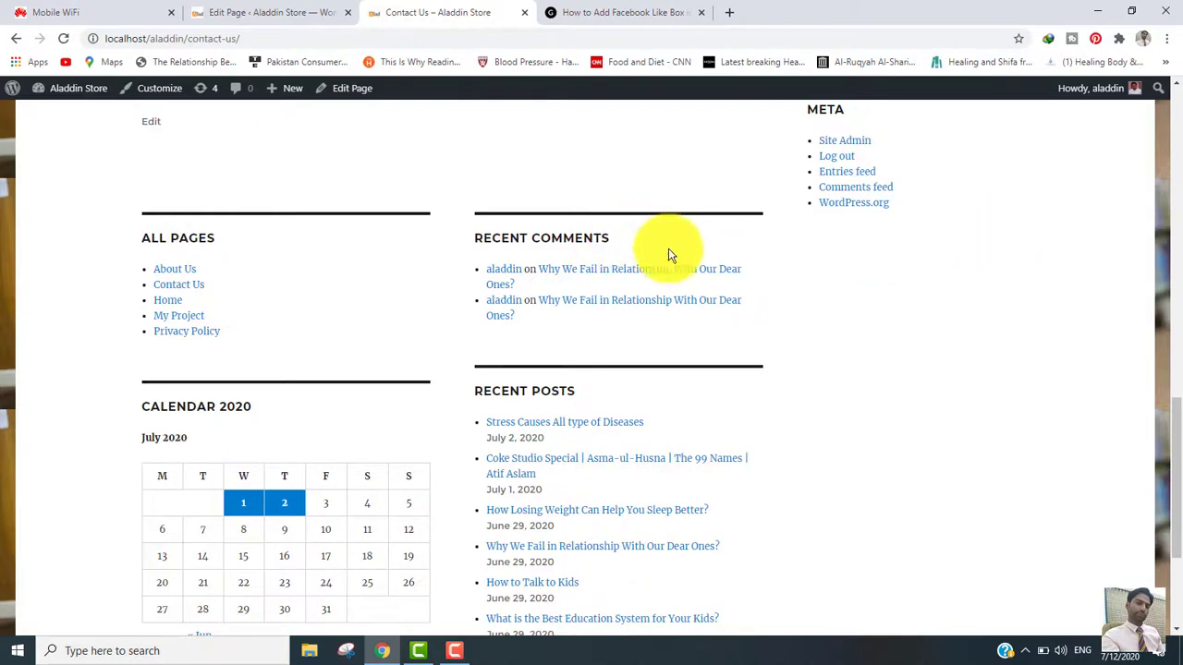
{"action": "left_click", "coordinate": [620, 12]}
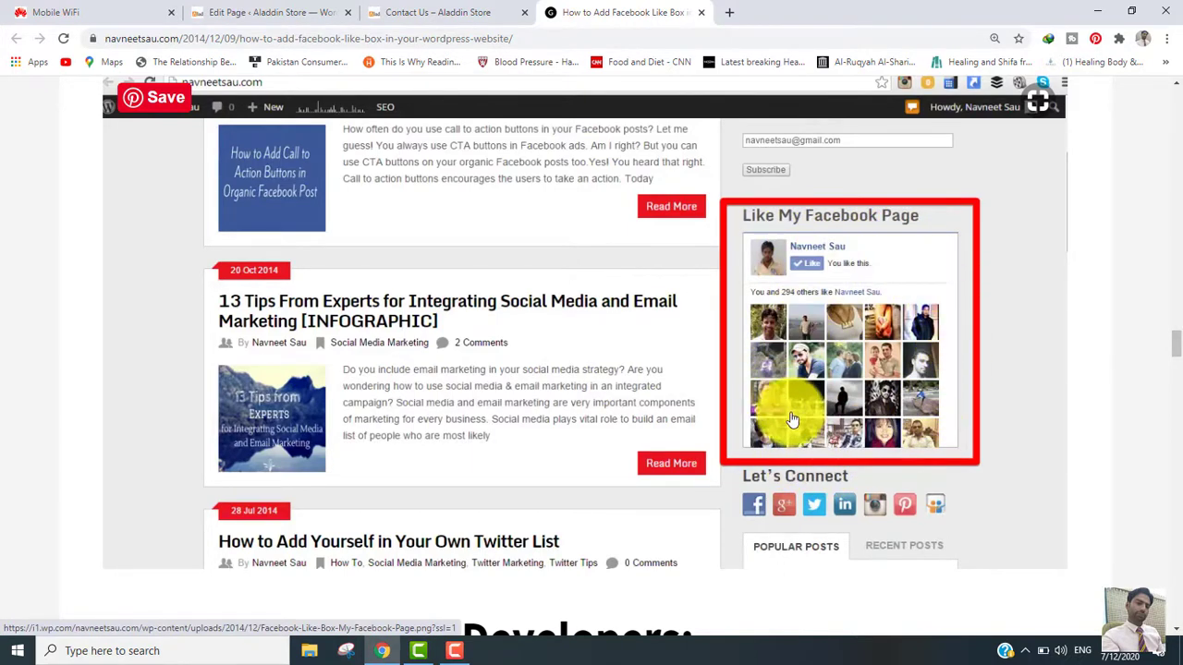
{"action": "left_click", "coordinate": [435, 14]}
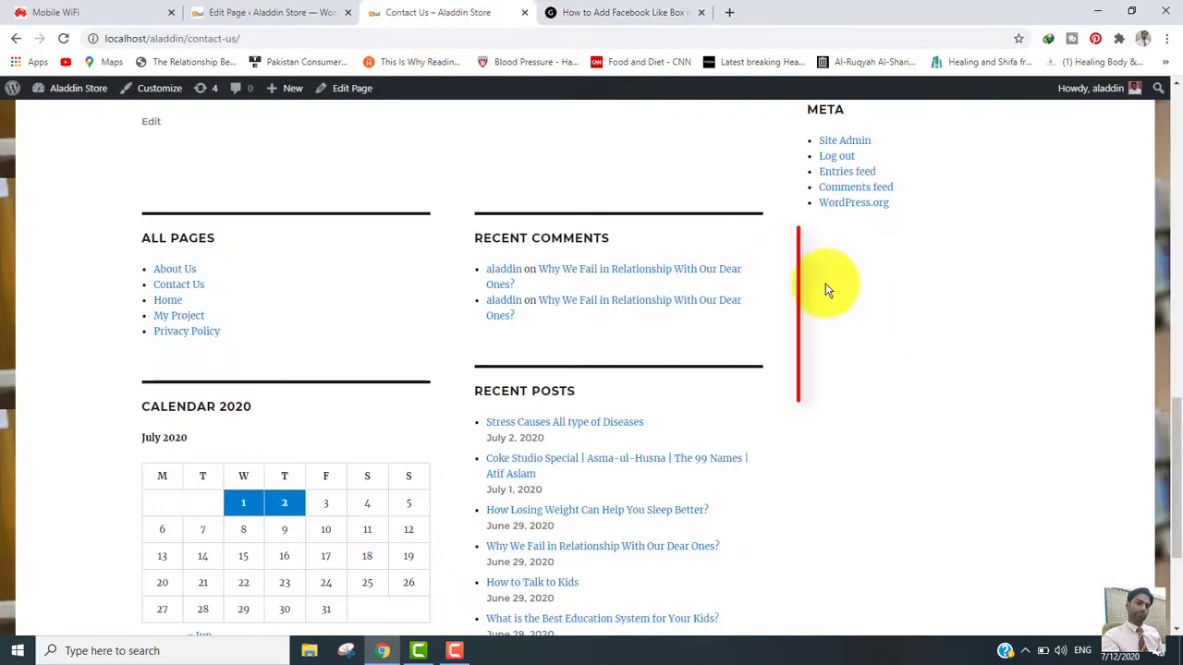
Step: Search the plugin directory for "facebook like box", and install and activate the Easy Like Box / Page Plugin
{"action": "left_click", "coordinate": [220, 11]}
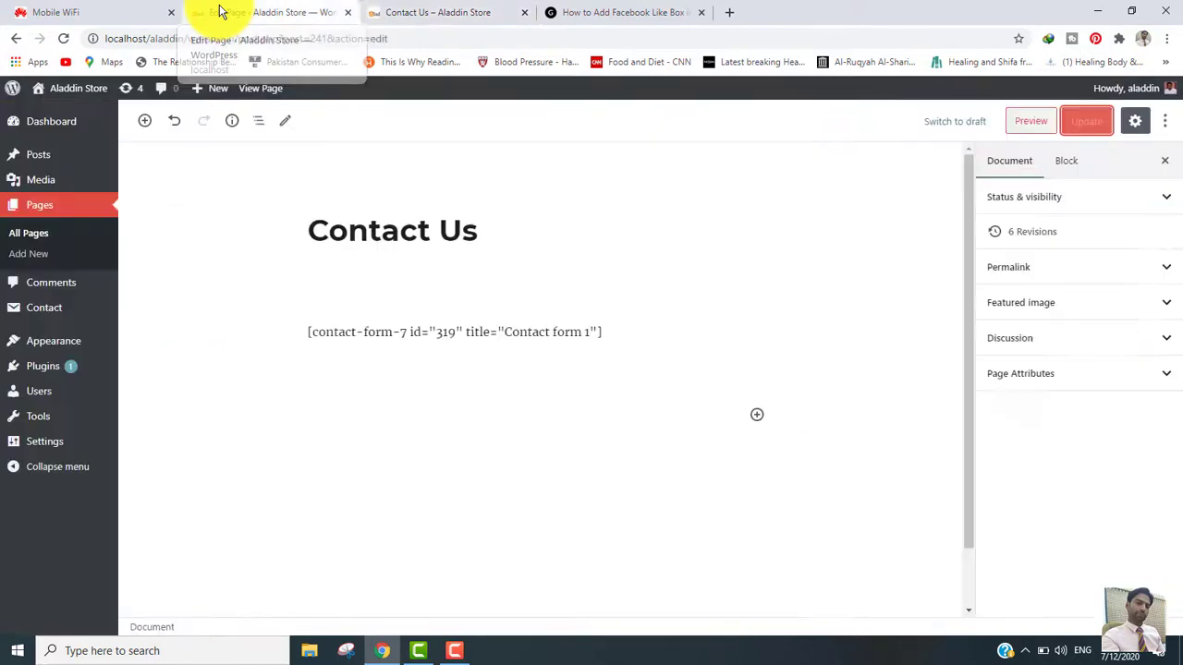
{"action": "mouse_move", "coordinate": [47, 357]}
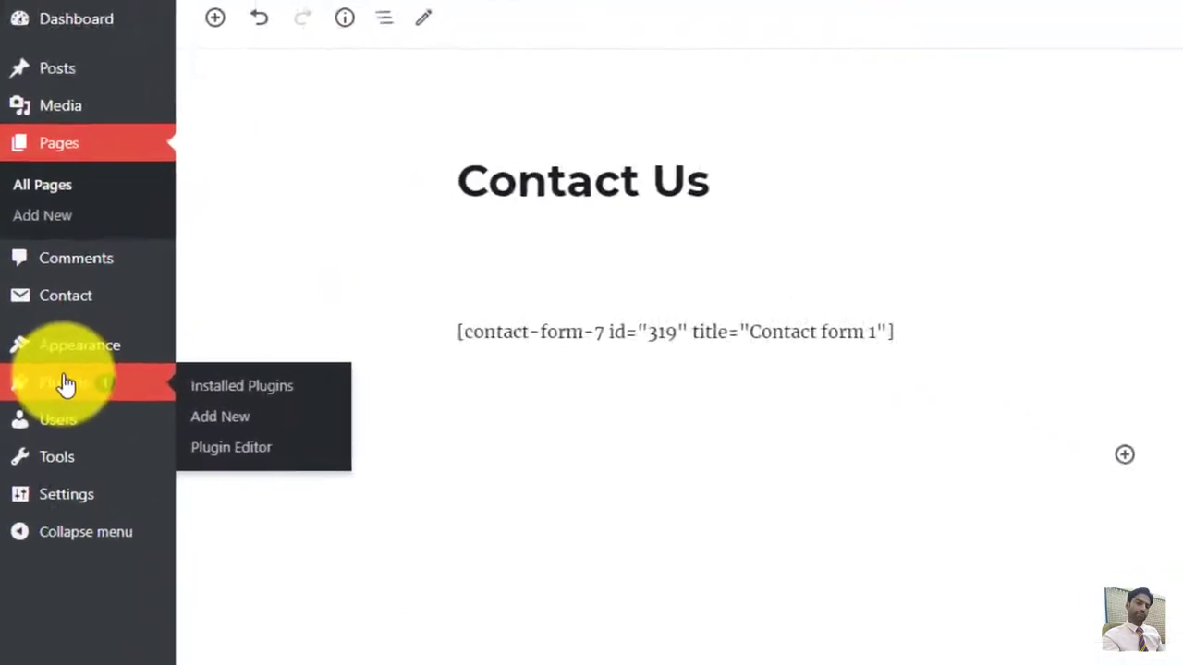
{"action": "left_click", "coordinate": [250, 436]}
{"action": "left_click", "coordinate": [858, 277]}
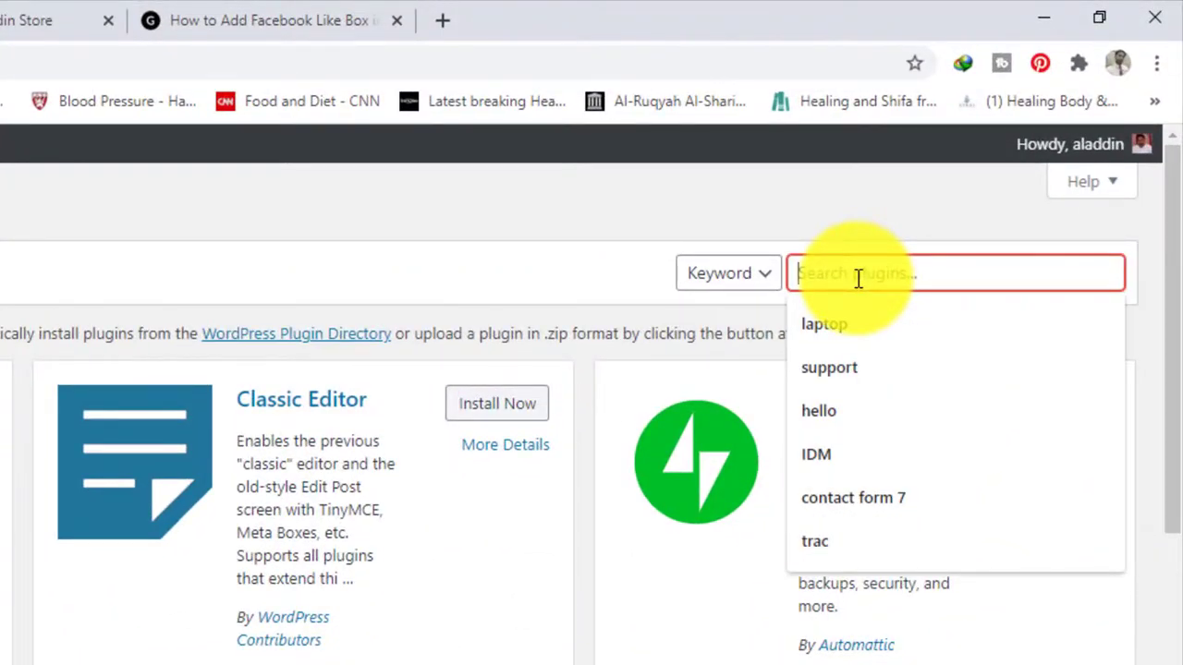
{"action": "type", "text": "facebook like box"}
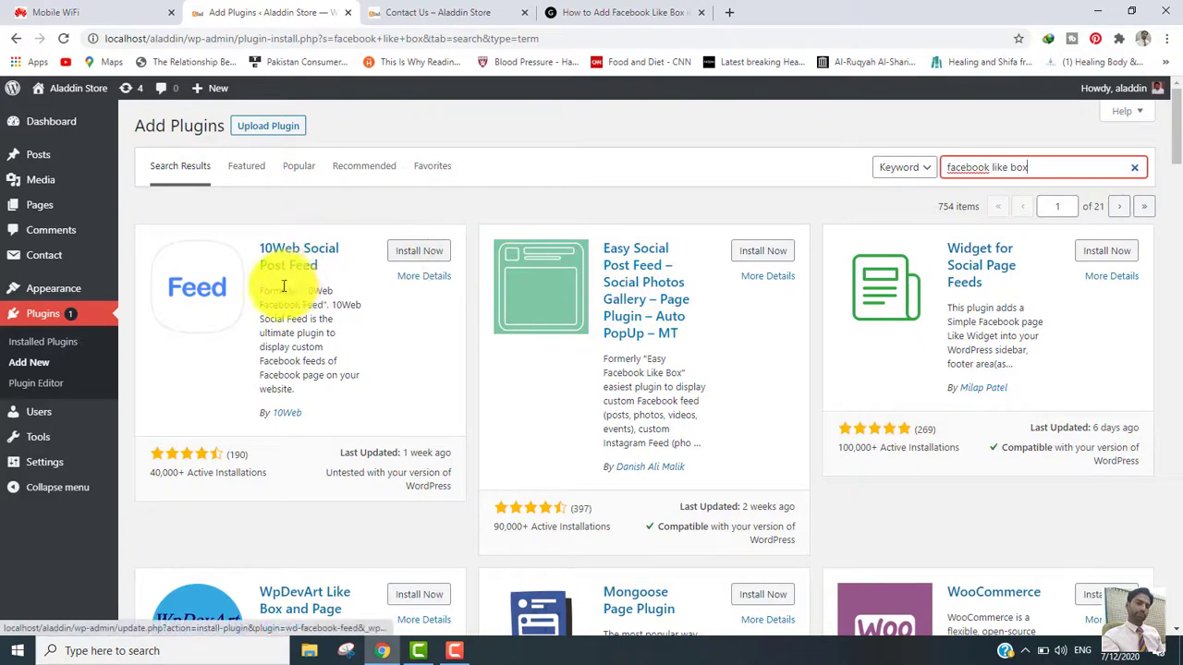
{"action": "left_click_drag", "start_coordinate": [1177, 150], "coordinate": [1180, 233]}
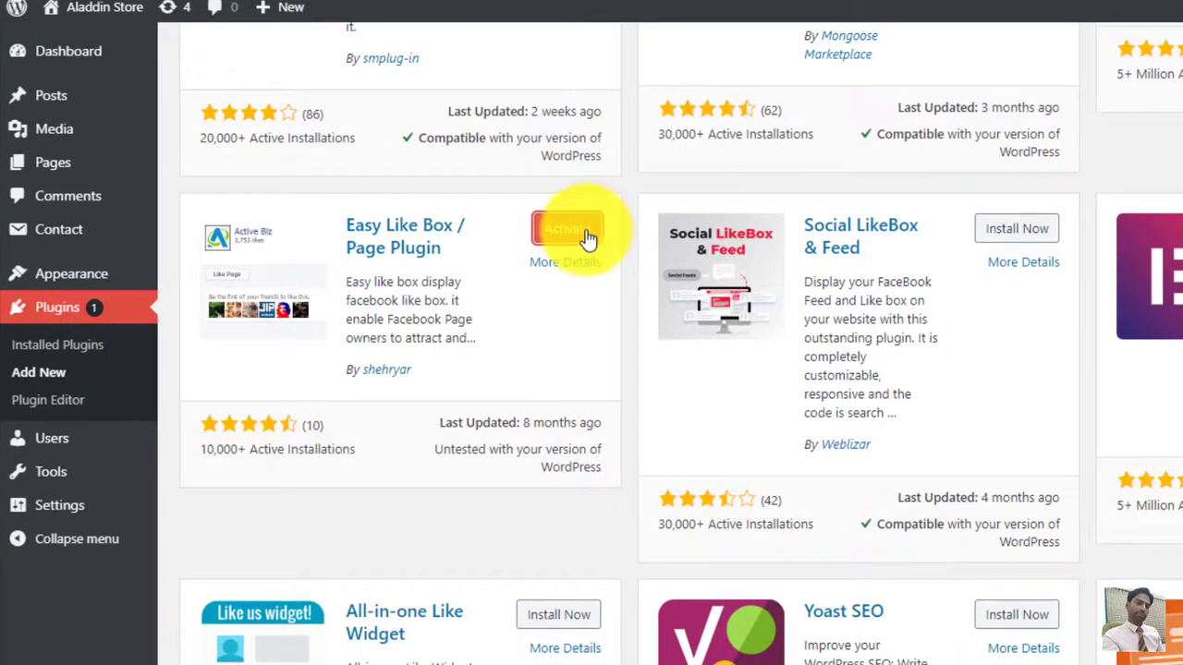
{"action": "left_click", "coordinate": [591, 233]}
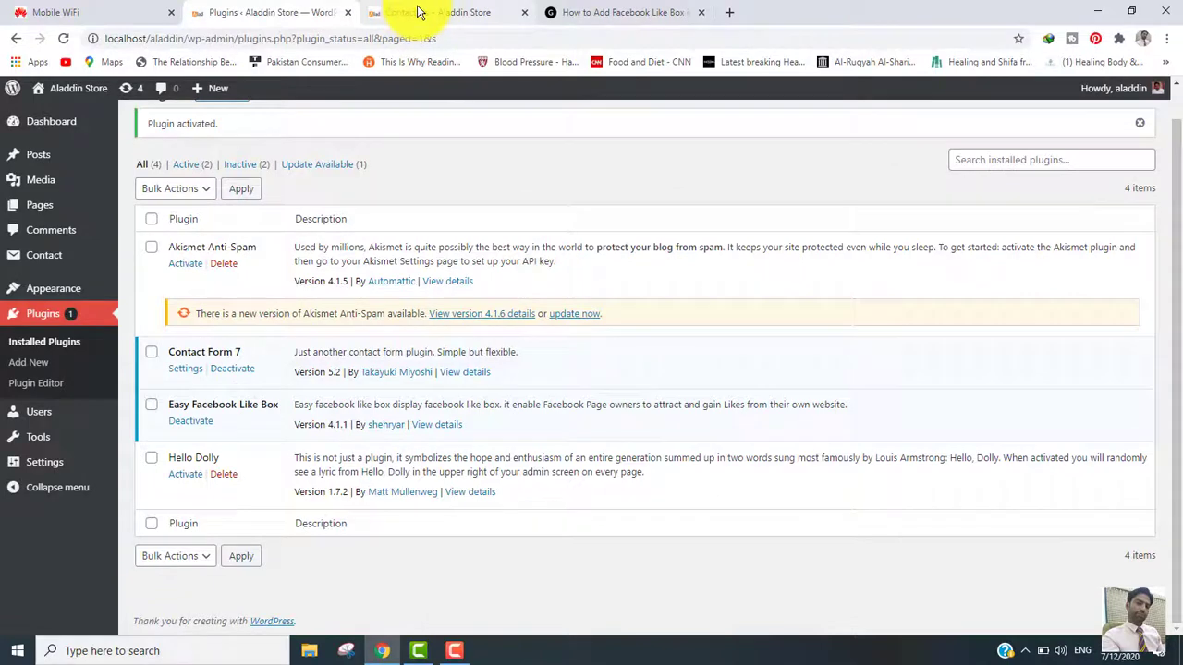
Step: Review the sidebar widgets on the site's Contact Us page, from the search widget to the space below Meta
{"action": "left_click", "coordinate": [417, 12]}
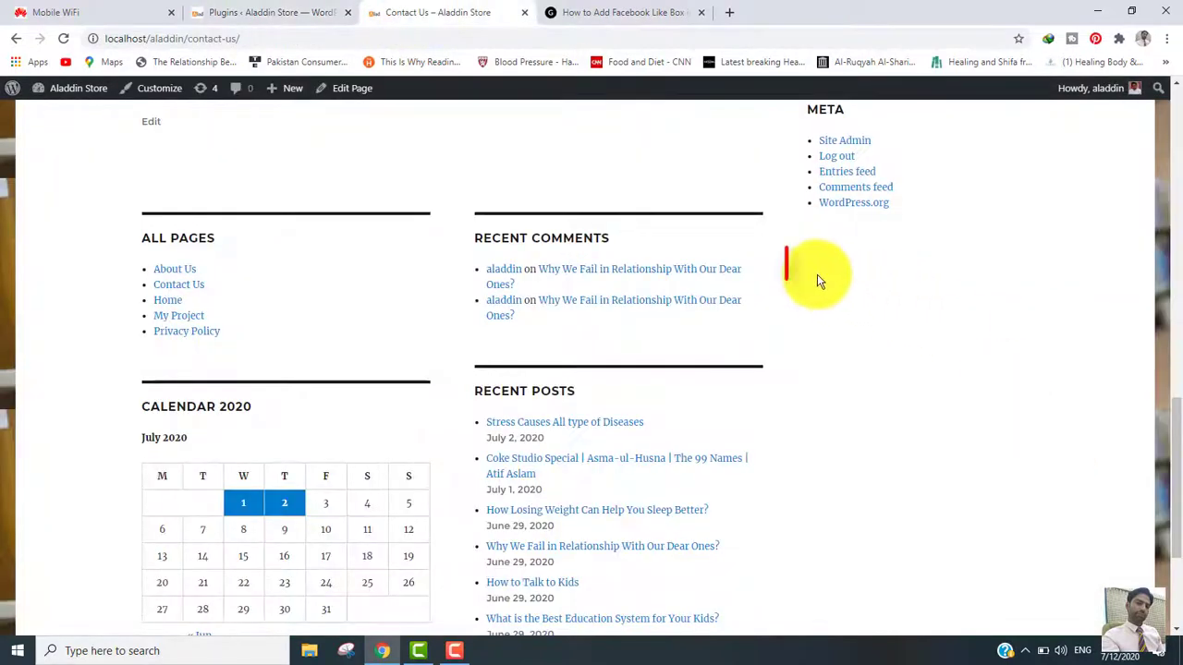
{"action": "mouse_move", "coordinate": [1171, 435]}
{"action": "left_mouse_down"}
{"action": "mouse_move", "coordinate": [1180, 366]}
{"action": "mouse_move", "coordinate": [1166, 422]}
{"action": "mouse_move", "coordinate": [1166, 264]}
{"action": "mouse_move", "coordinate": [1176, 247]}
{"action": "left_mouse_up"}
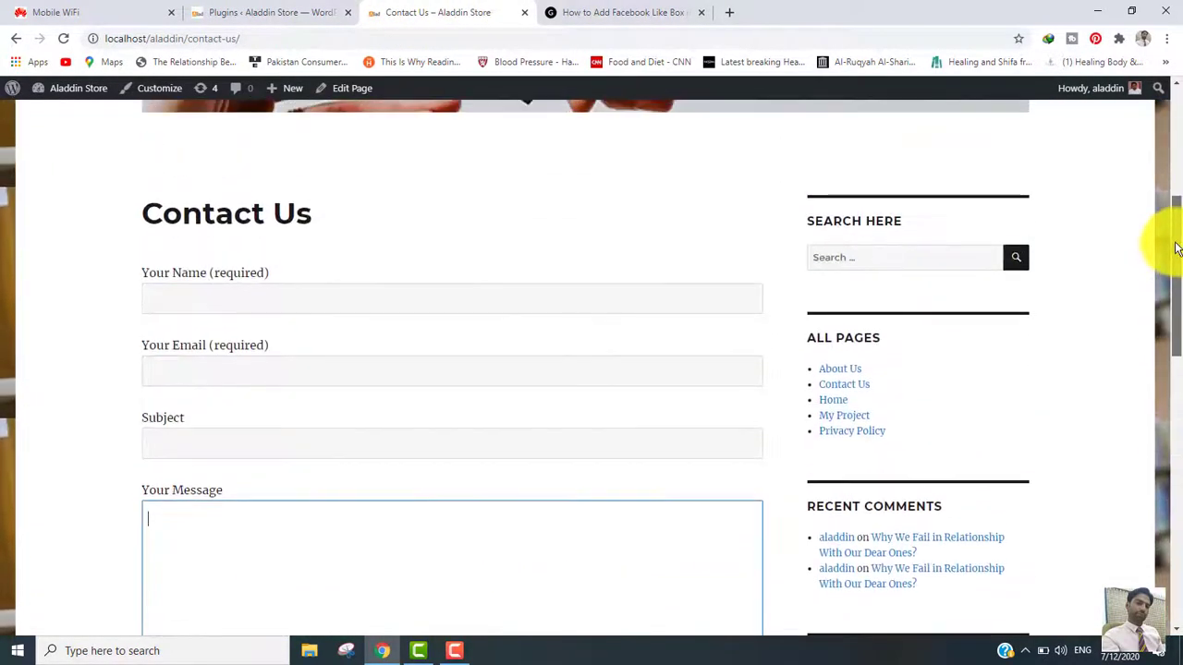
{"action": "scroll", "coordinate": [1176, 248], "scroll_direction": "down", "scroll_amount": 1}
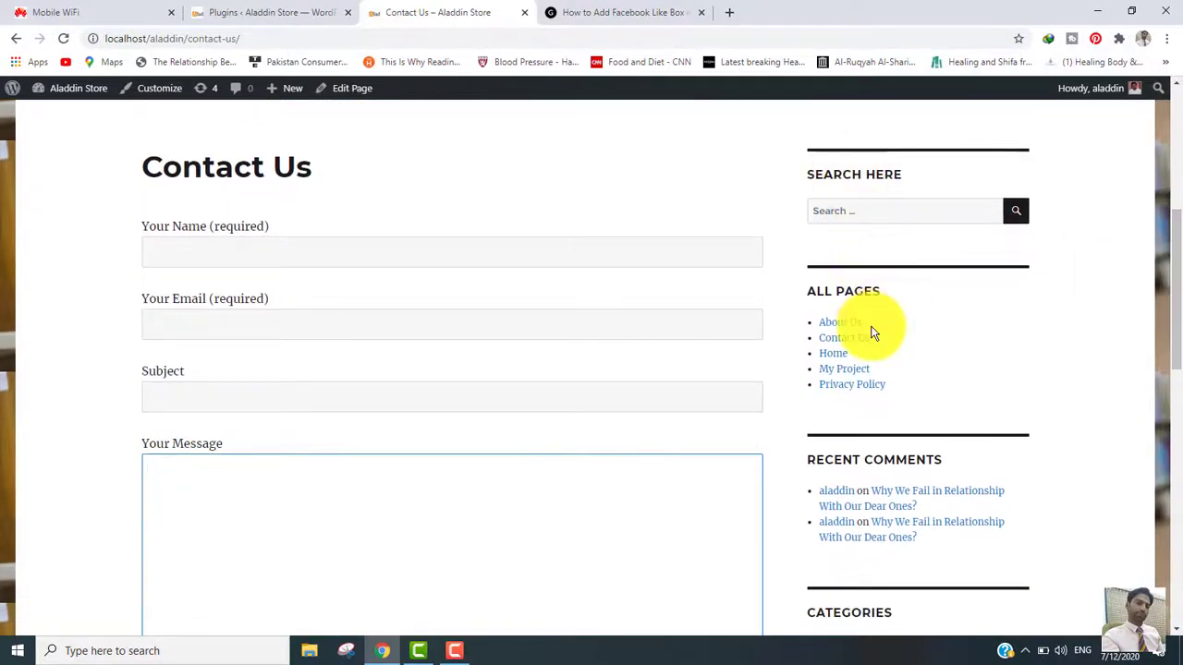
{"action": "scroll", "coordinate": [1179, 225], "scroll_direction": "down", "scroll_amount": 4}
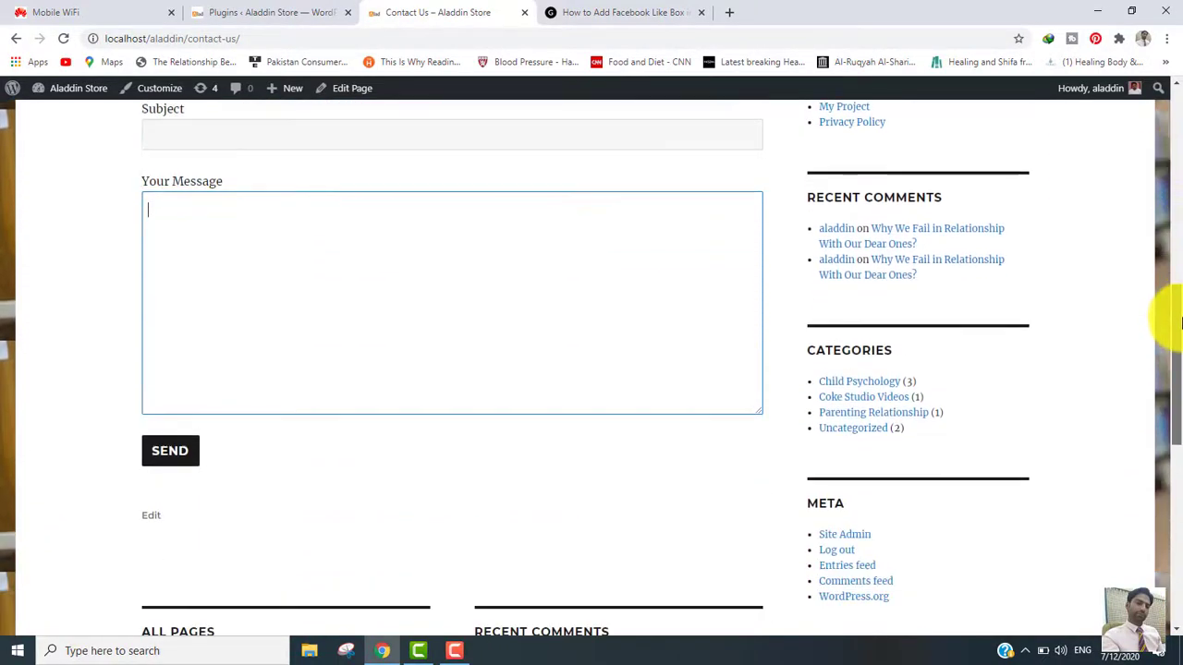
{"action": "scroll", "coordinate": [1166, 259], "scroll_direction": "up", "scroll_amount": 4}
{"action": "scroll", "coordinate": [1176, 220], "scroll_direction": "down", "scroll_amount": 6}
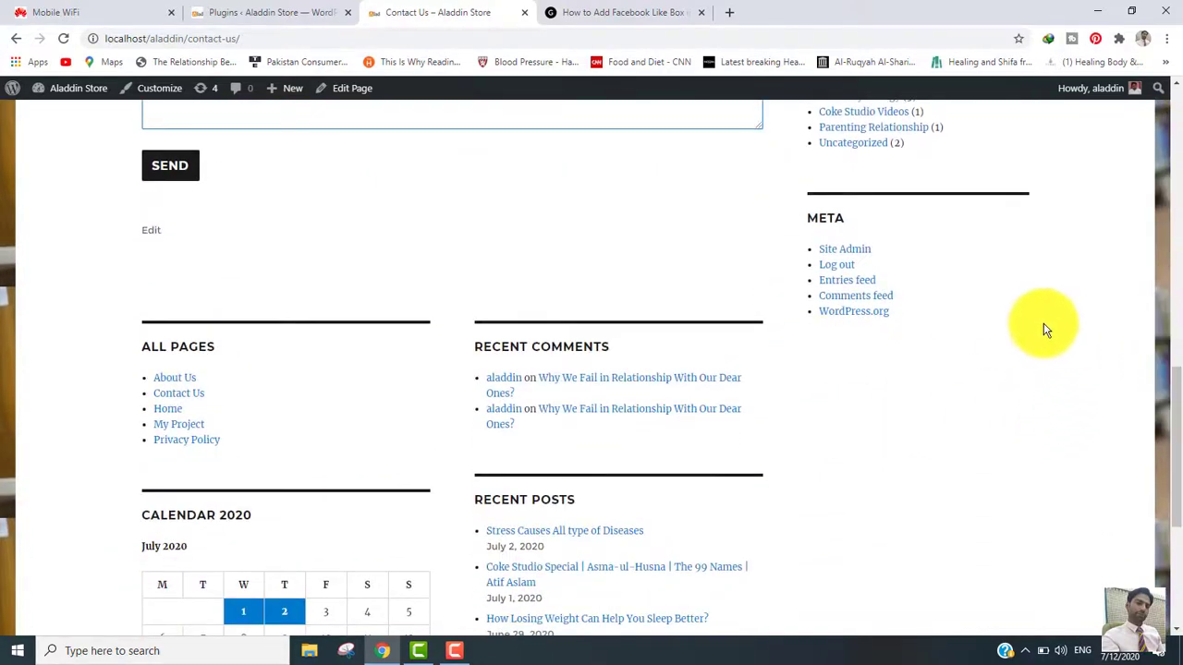
Step: Open the widget management page and locate the Easy Facebook Like Box among the available widgets
{"action": "left_click", "coordinate": [245, 15]}
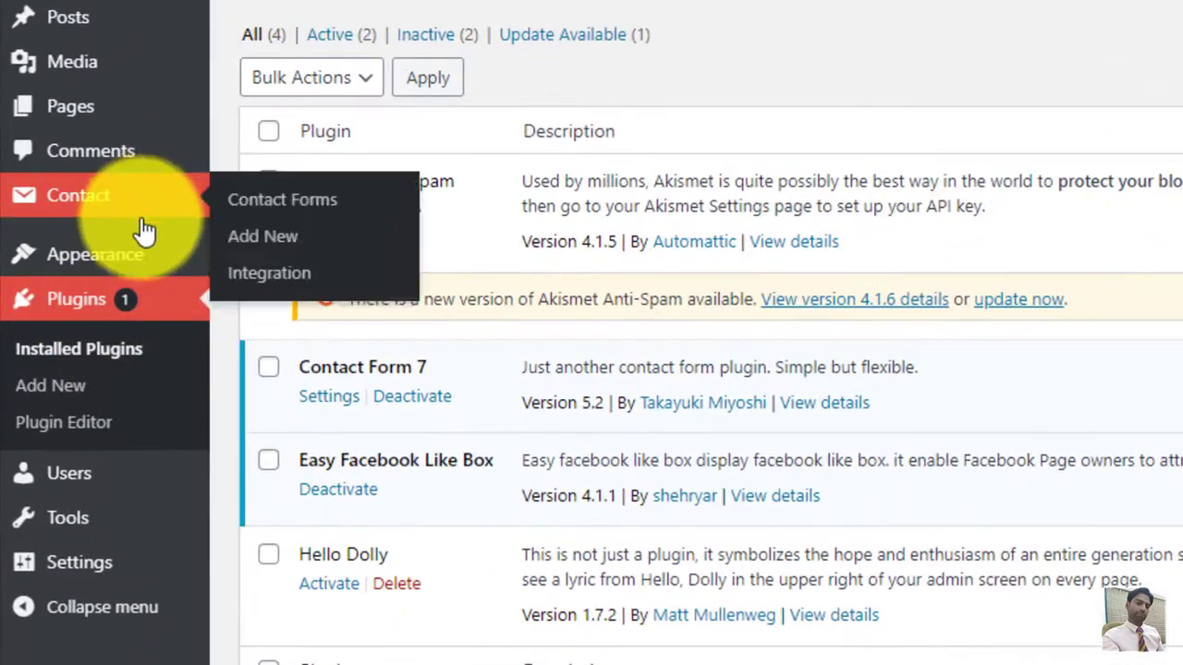
{"action": "mouse_move", "coordinate": [73, 296]}
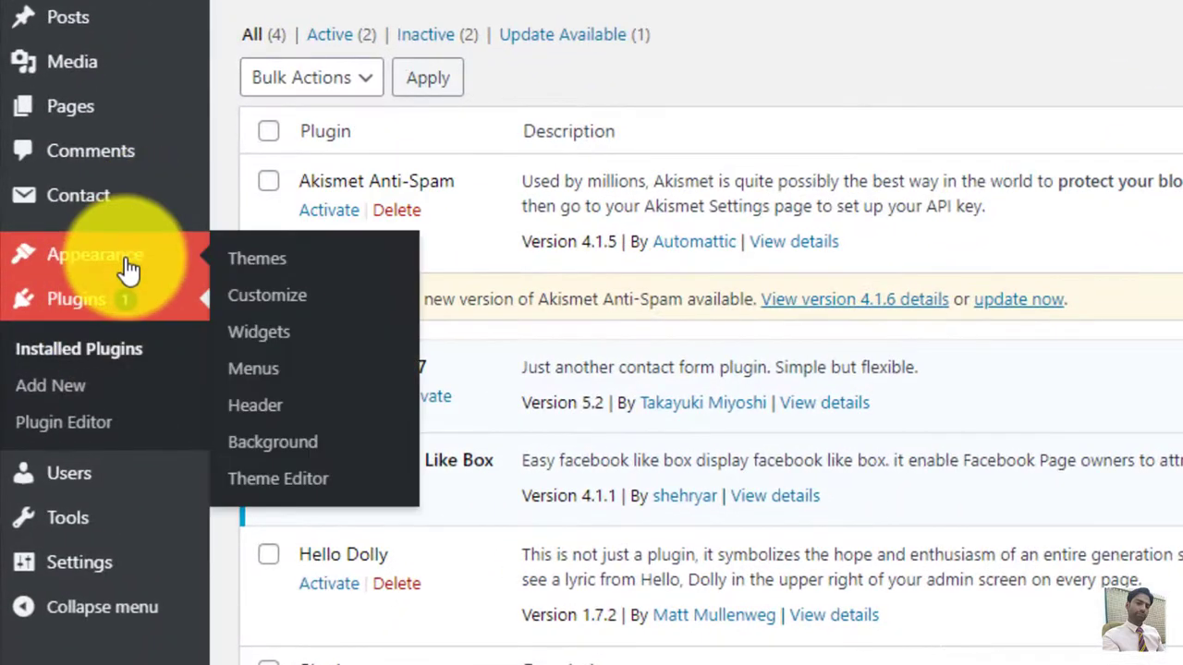
{"action": "left_click", "coordinate": [258, 337]}
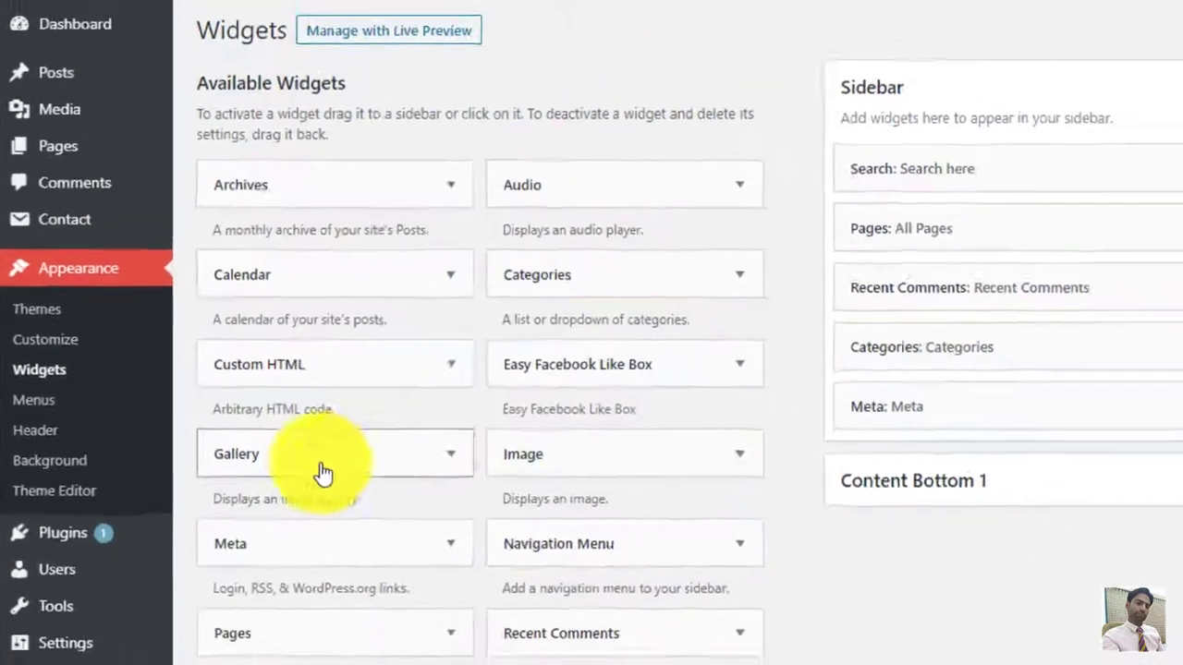
{"action": "scroll", "coordinate": [591, 370], "scroll_direction": "down", "scroll_amount": 5}
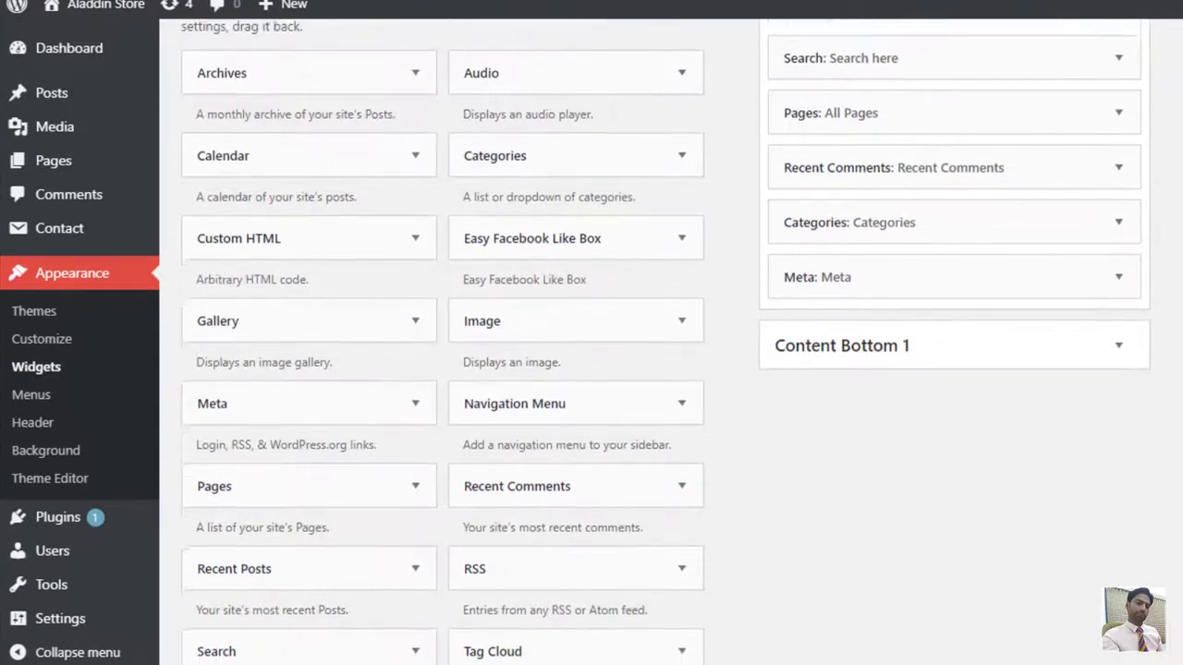
{"action": "scroll", "coordinate": [592, 370], "scroll_direction": "up", "scroll_amount": 1}
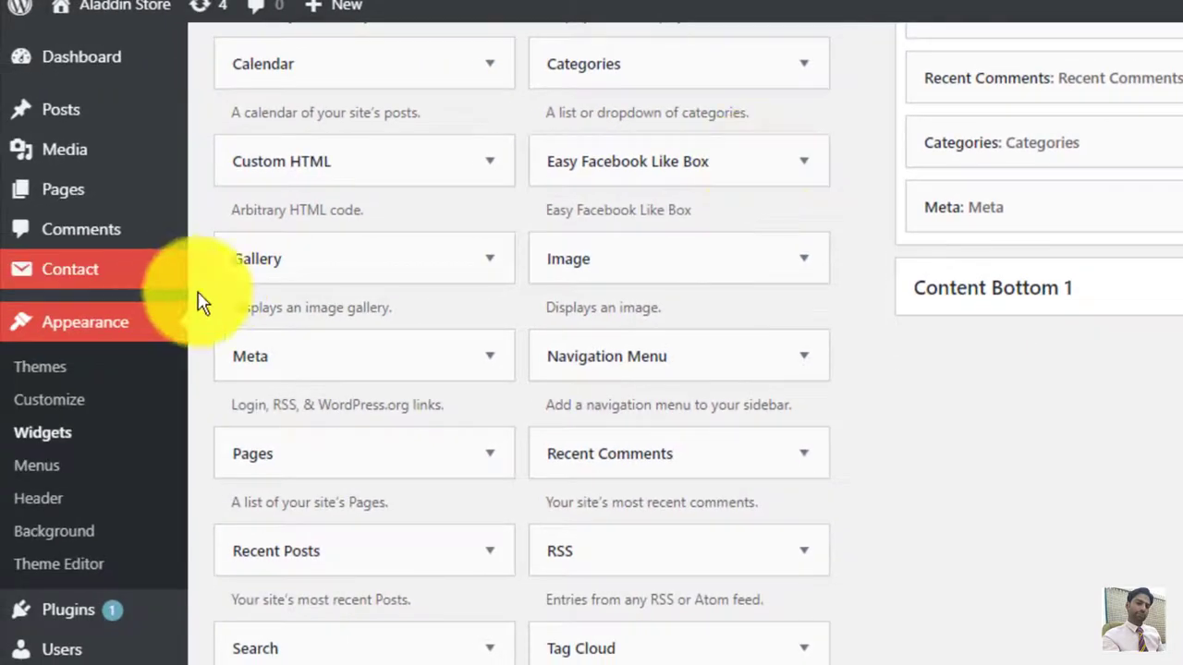
{"action": "mouse_move", "coordinate": [69, 620]}
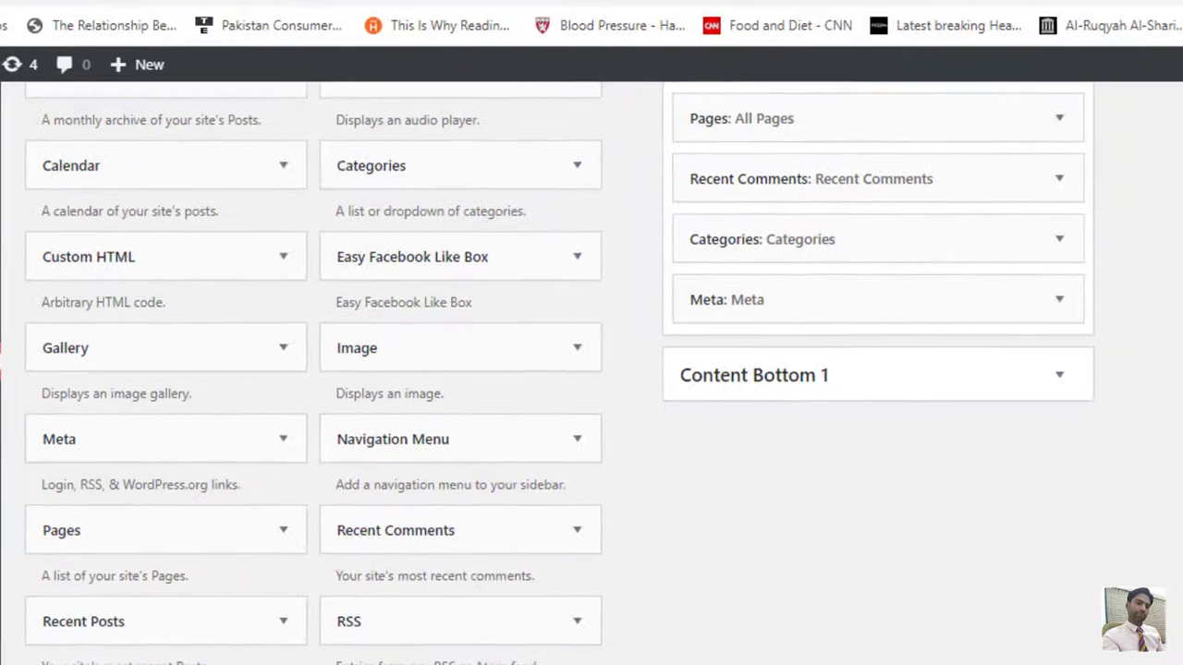
Step: Add the Easy Facebook Like Box widget to the Sidebar area and title it "Please Like My Facebook Page"
{"action": "scroll", "coordinate": [545, 393], "scroll_direction": "up", "scroll_amount": 2}
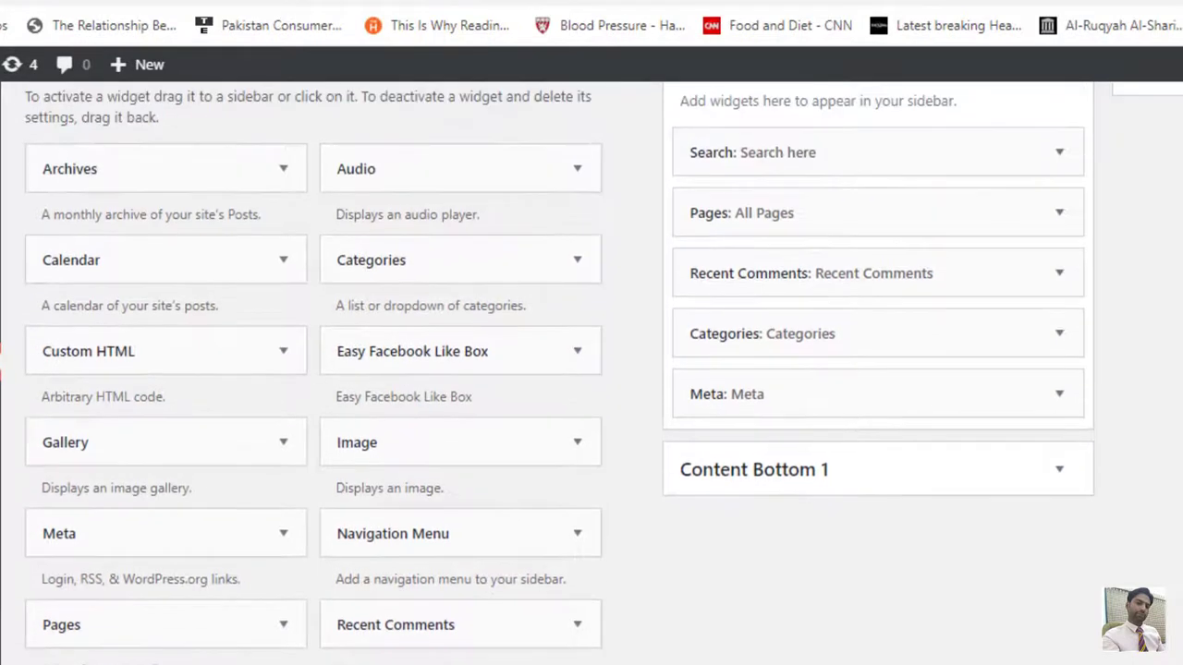
{"action": "left_click", "coordinate": [556, 366]}
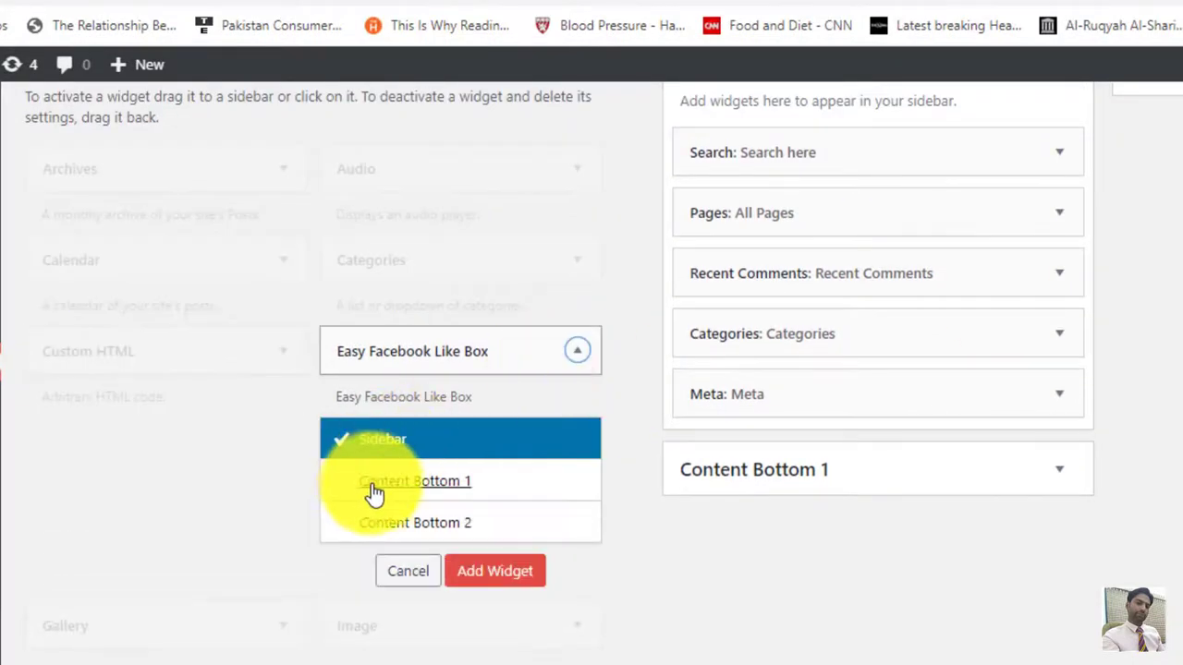
{"action": "left_click", "coordinate": [497, 573]}
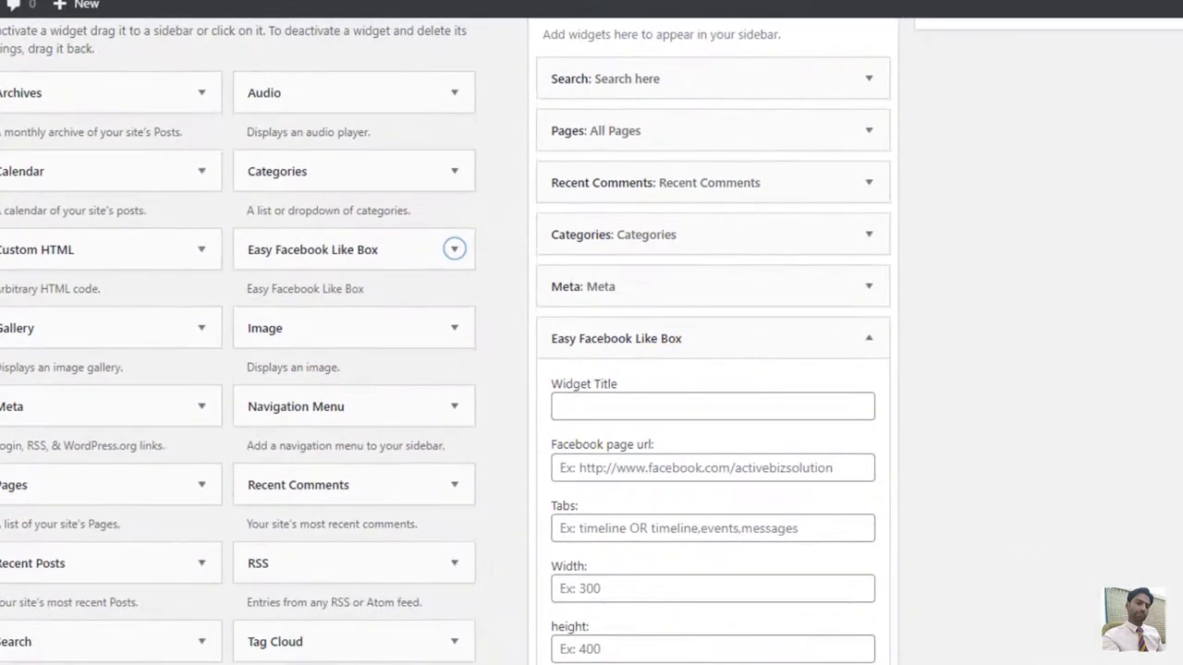
{"action": "scroll", "coordinate": [712, 342], "scroll_direction": "down", "scroll_amount": 1}
{"action": "scroll", "coordinate": [711, 341], "scroll_direction": "up", "scroll_amount": 2}
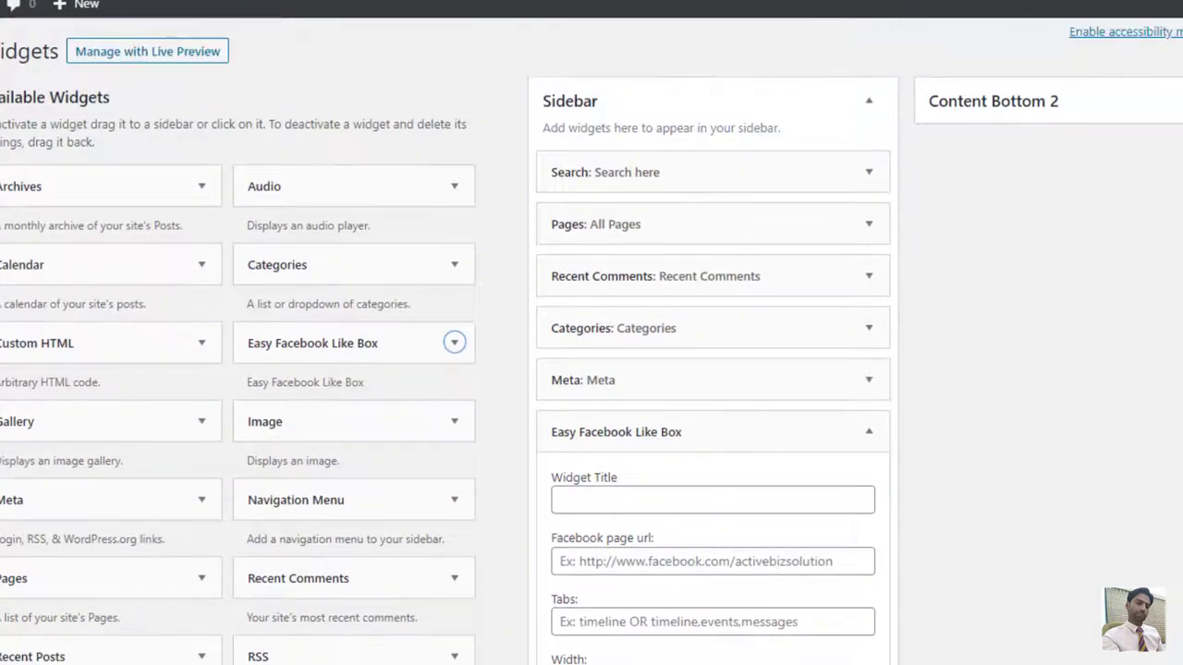
{"action": "scroll", "coordinate": [527, 138], "scroll_direction": "down", "scroll_amount": 3}
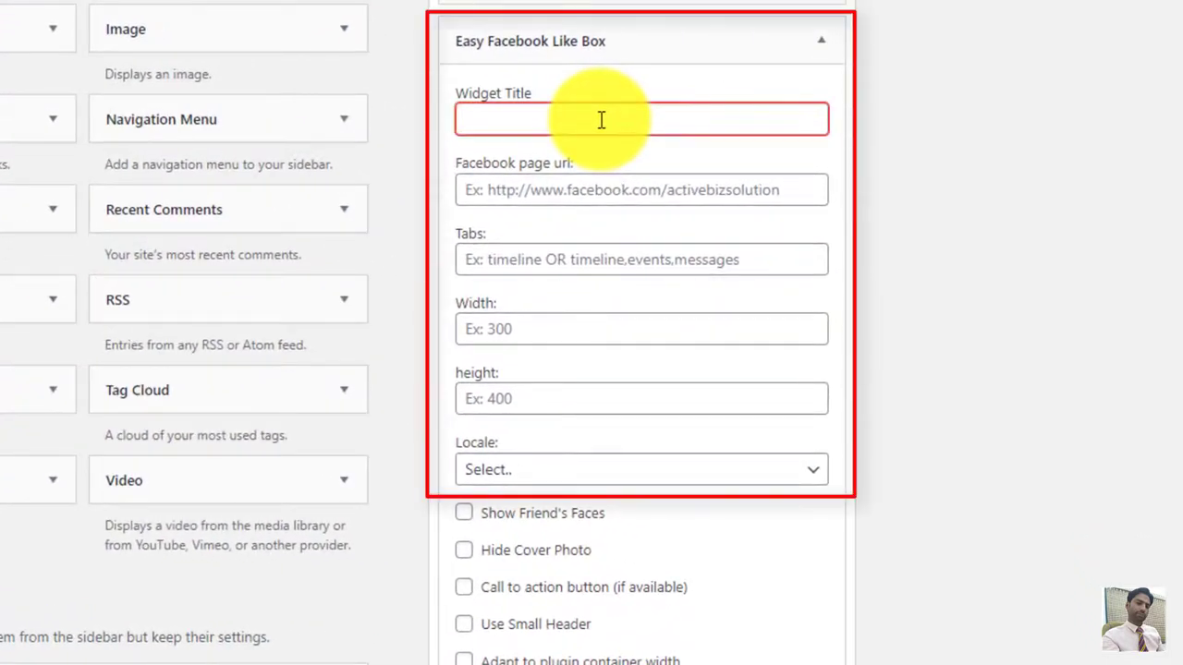
{"action": "left_click", "coordinate": [601, 120]}
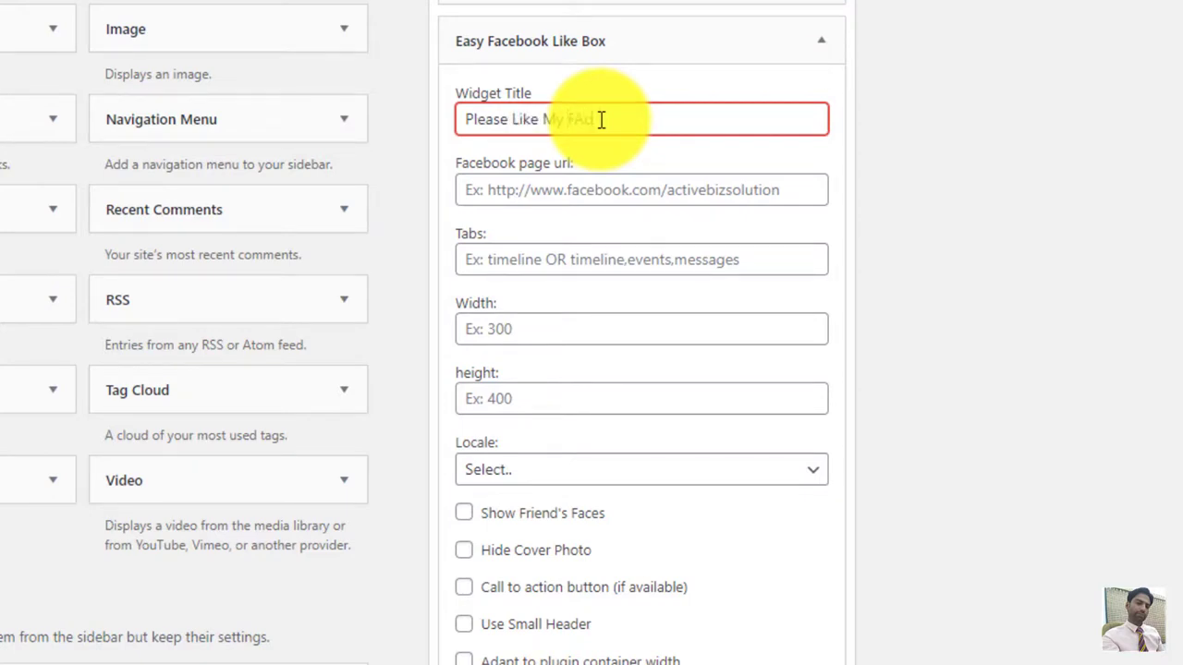
{"action": "type", "text": "Please Like My Facebook Page"}
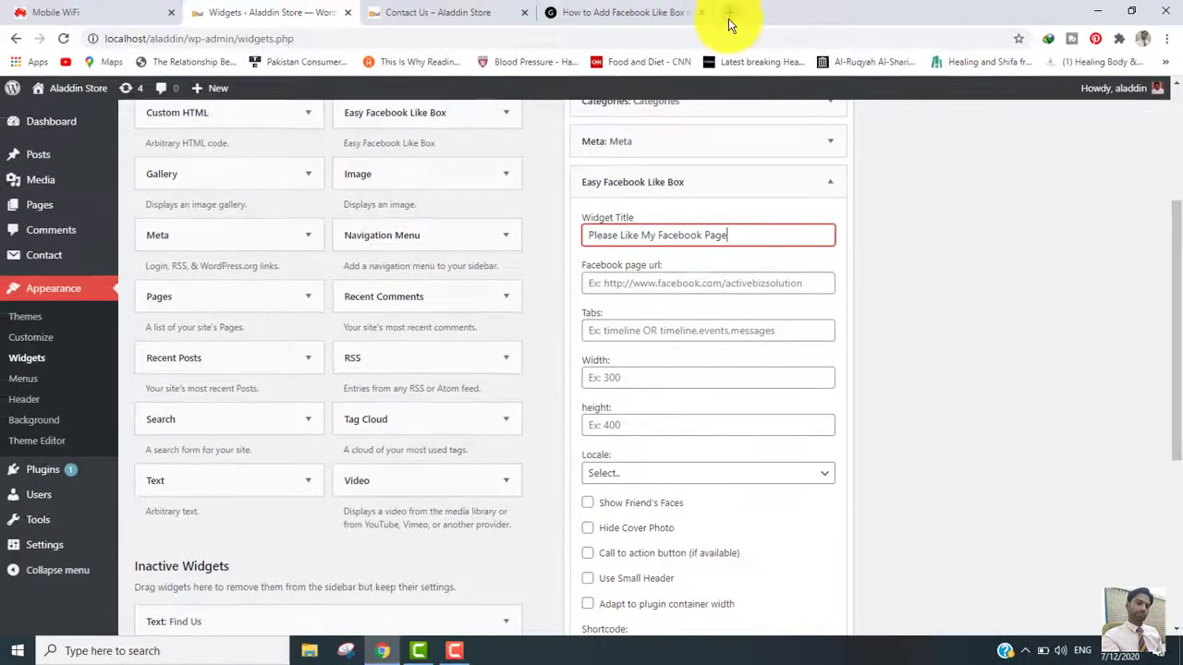
Step: Open the Aladdin.com.pk page on facebook.com in a new browser tab and copy its page address
{"action": "left_click", "coordinate": [728, 18]}
{"action": "type", "text": "facebook.com"}
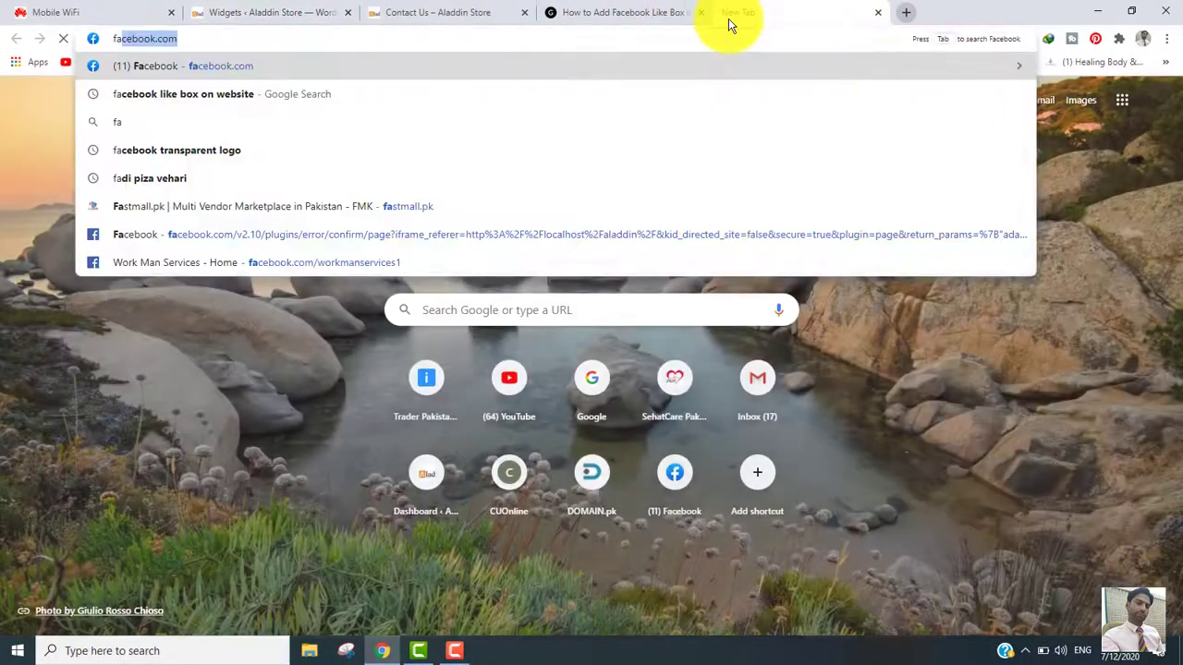
{"action": "key", "text": "Return"}
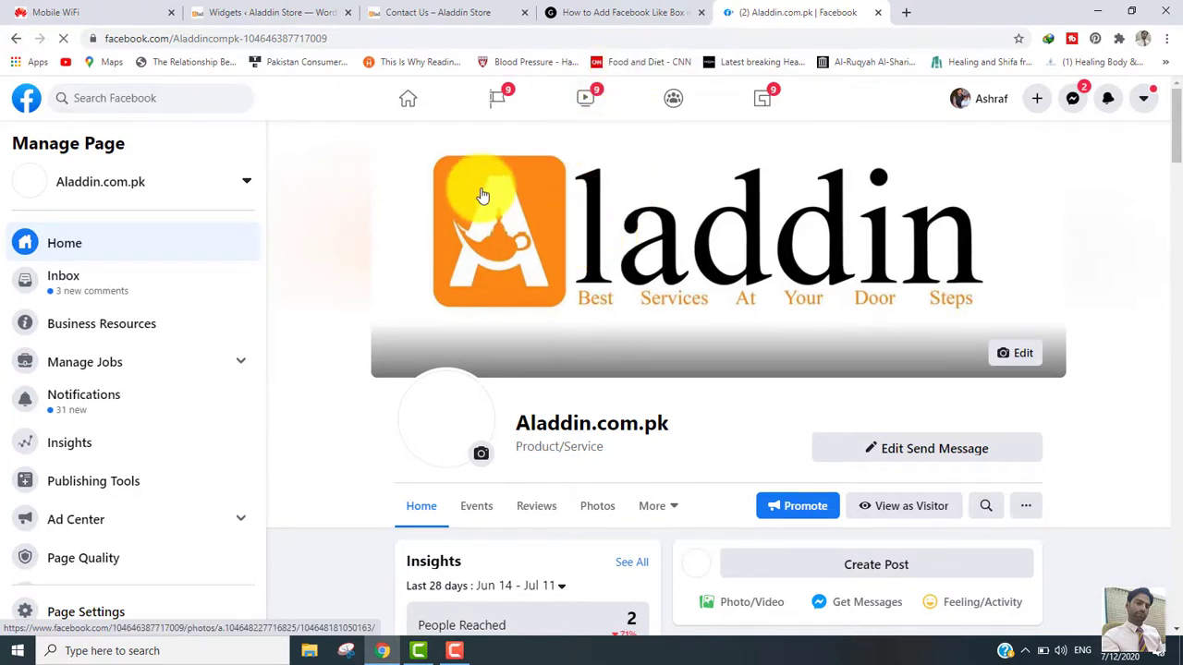
{"action": "left_click", "coordinate": [474, 9]}
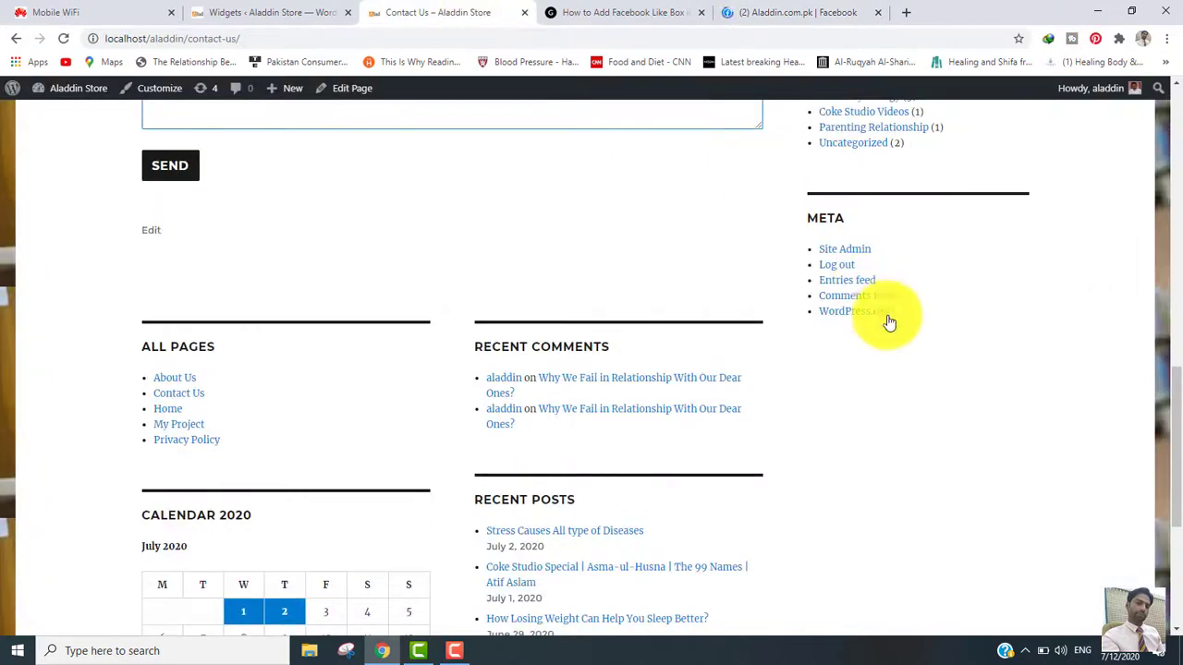
{"action": "left_click", "coordinate": [804, 12]}
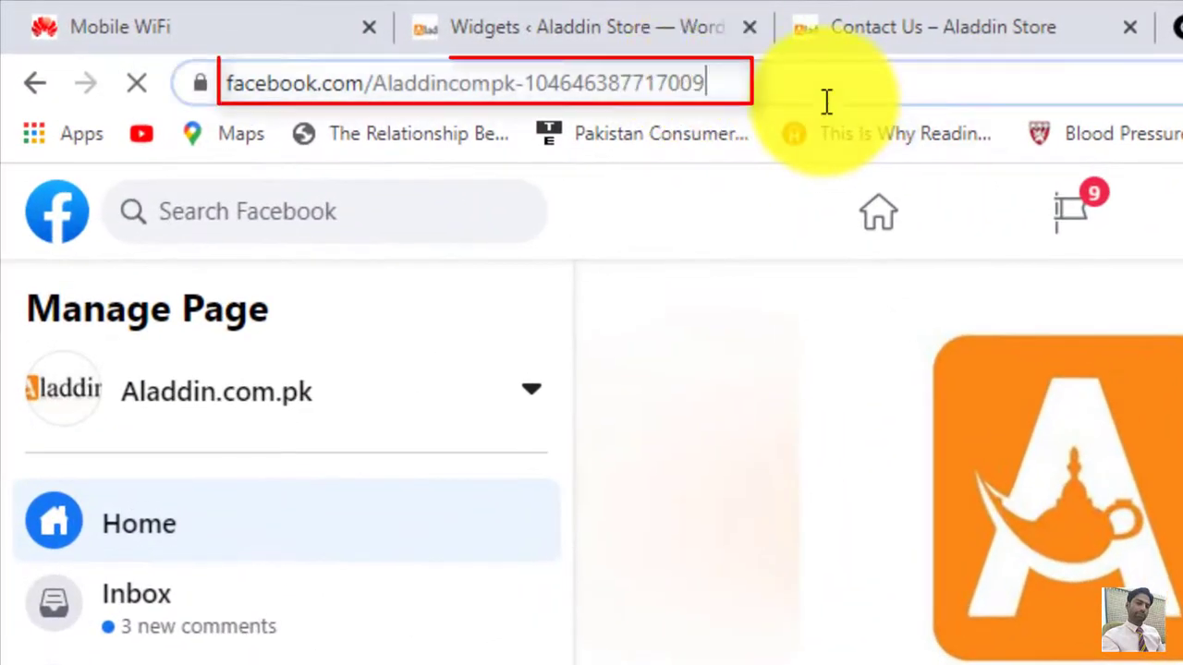
{"action": "left_click", "coordinate": [826, 101]}
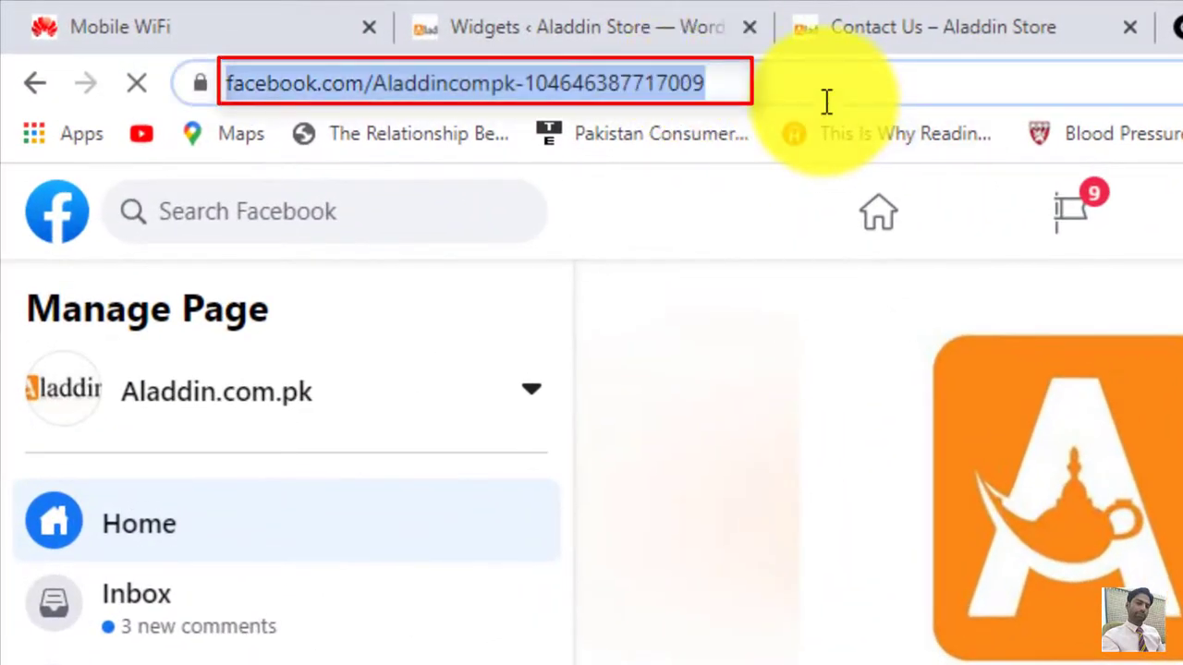
Step: Paste the copied address as the Like Box widget's Facebook page URL, save the widget, and check it on the reloaded Contact Us page
{"action": "left_click", "coordinate": [569, 27]}
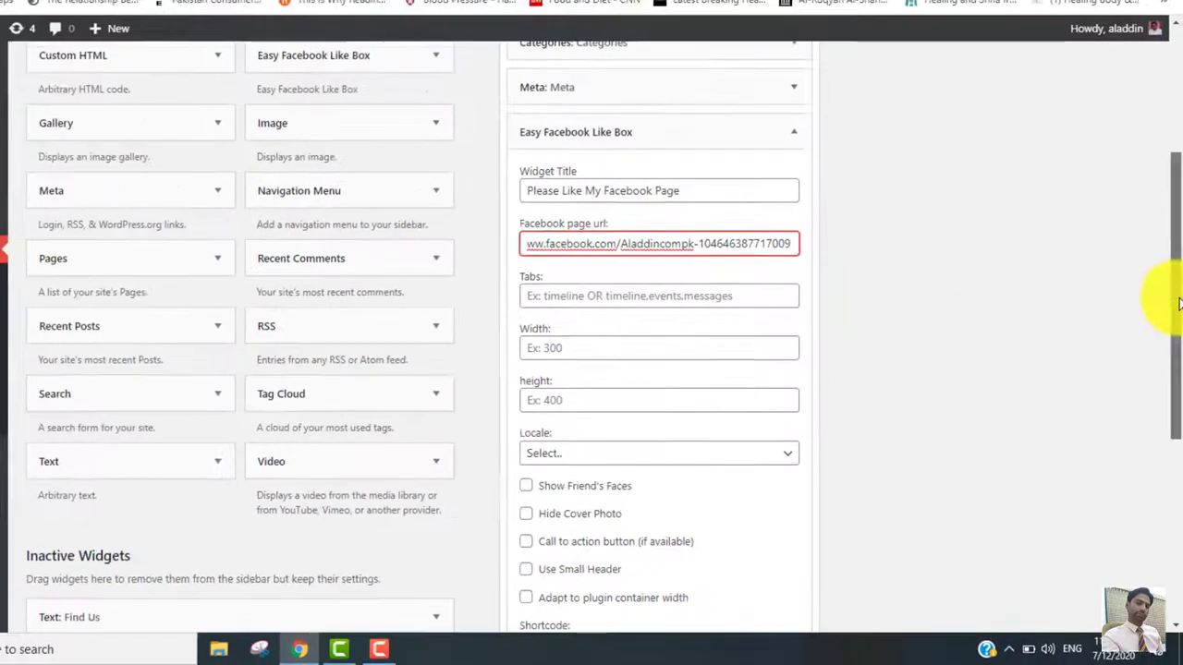
{"action": "left_click_drag", "start_coordinate": [1177, 310], "coordinate": [1170, 425]}
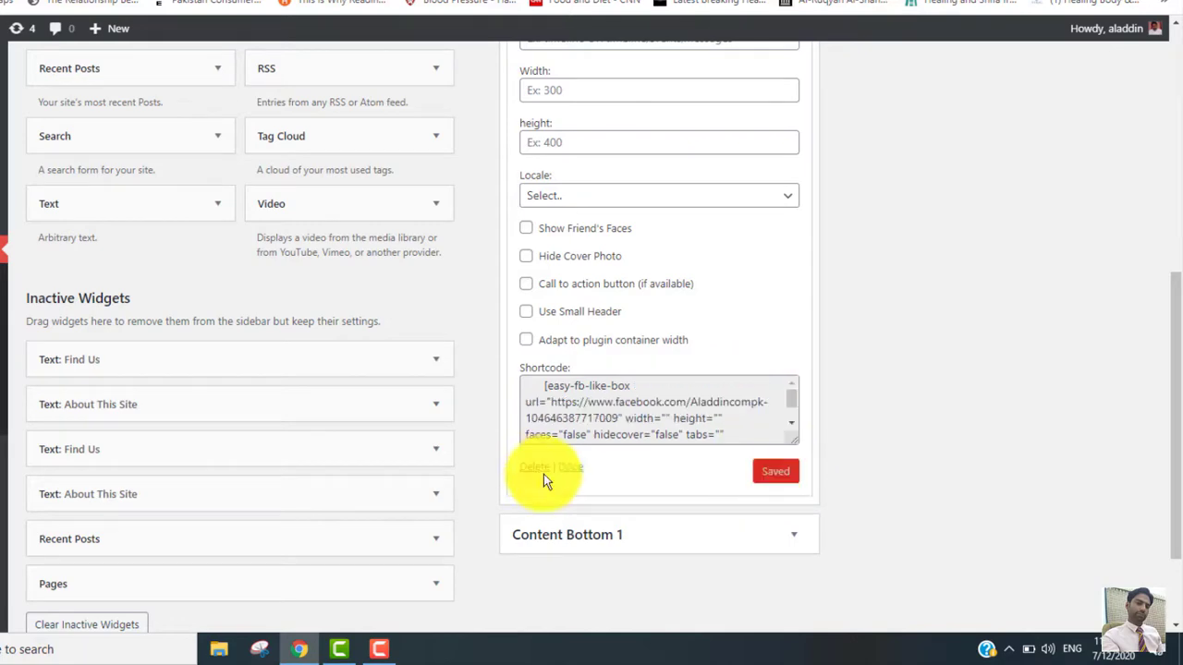
{"action": "left_click", "coordinate": [438, 12]}
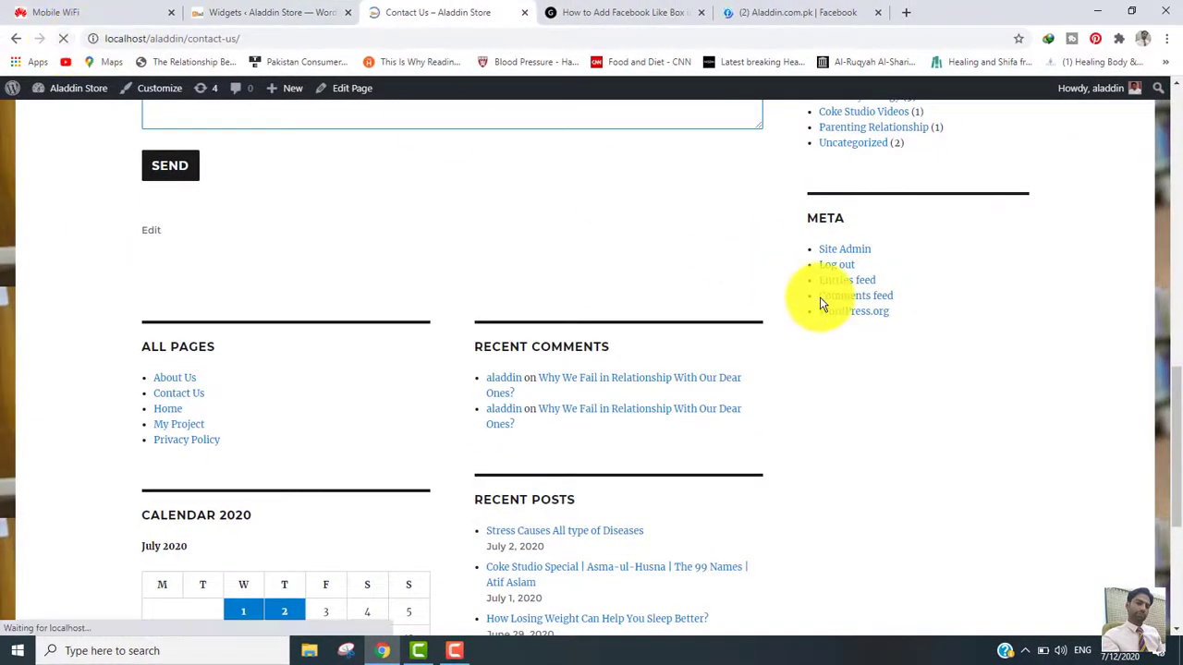
{"action": "left_click_drag", "start_coordinate": [1176, 443], "coordinate": [1181, 464]}
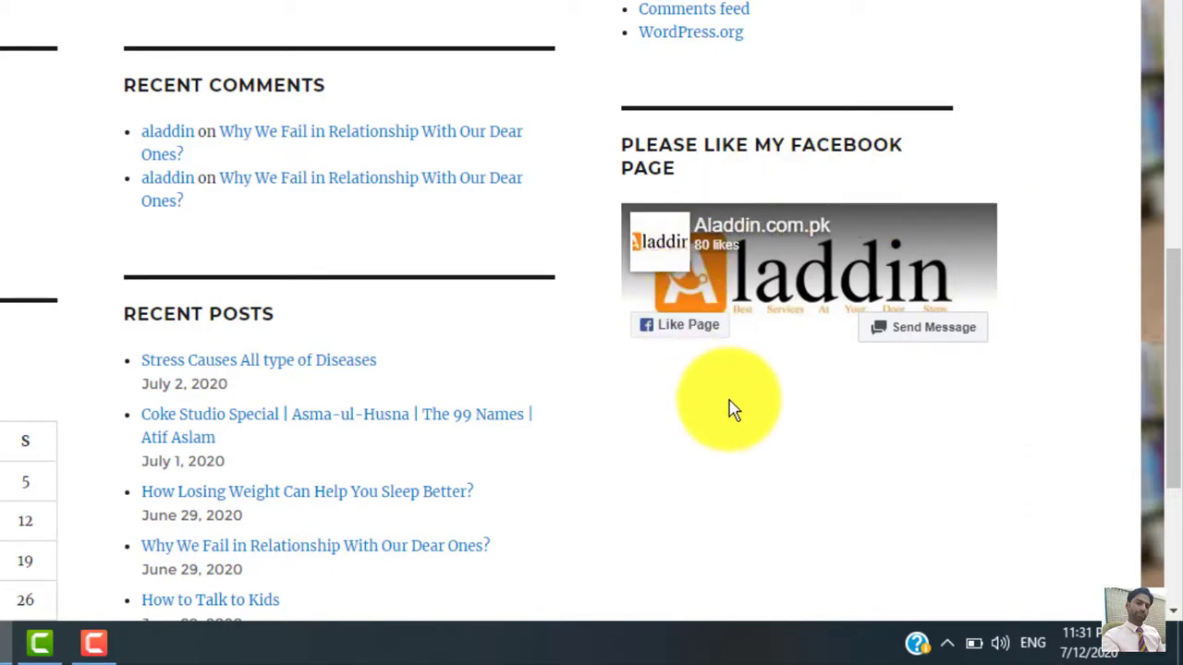
Step: Enable Show Friend's Faces for the Like Box widget, save it, and return to the Contact Us page
{"action": "left_click", "coordinate": [249, 12]}
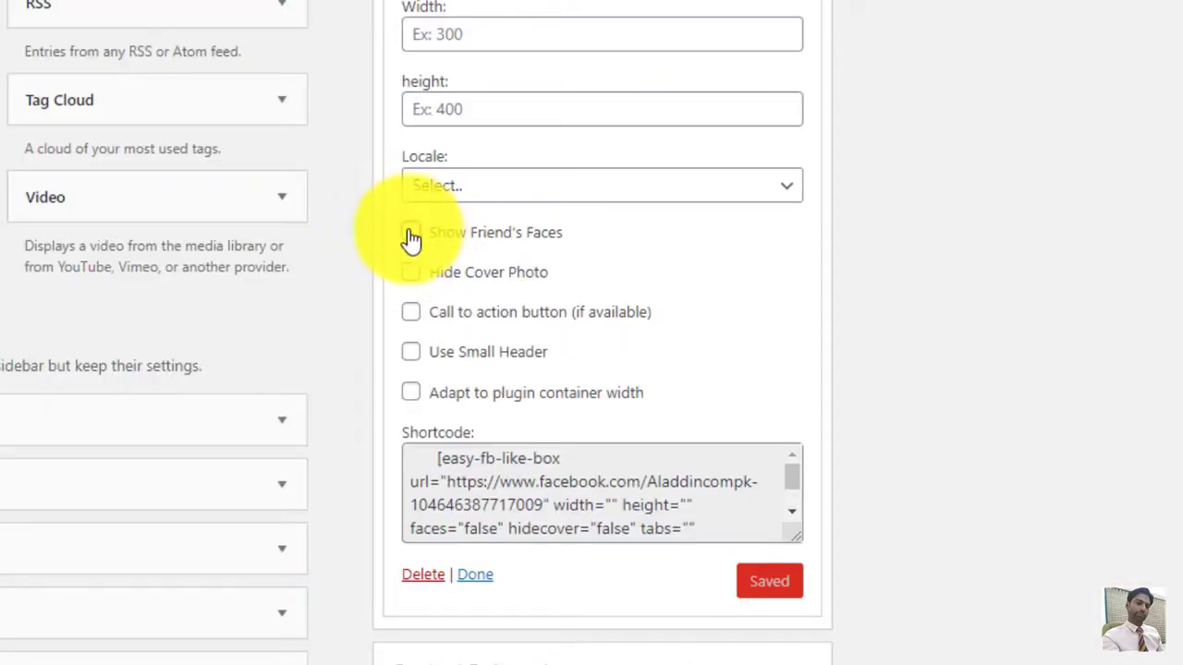
{"action": "left_click", "coordinate": [411, 235]}
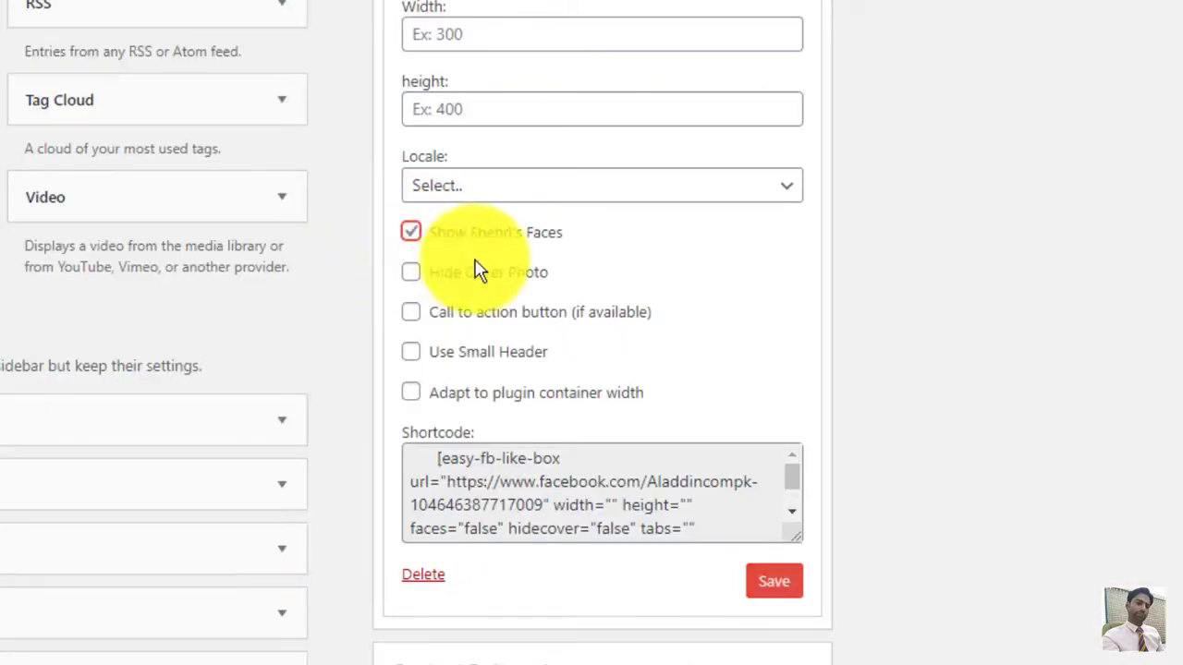
{"action": "left_click", "coordinate": [776, 586]}
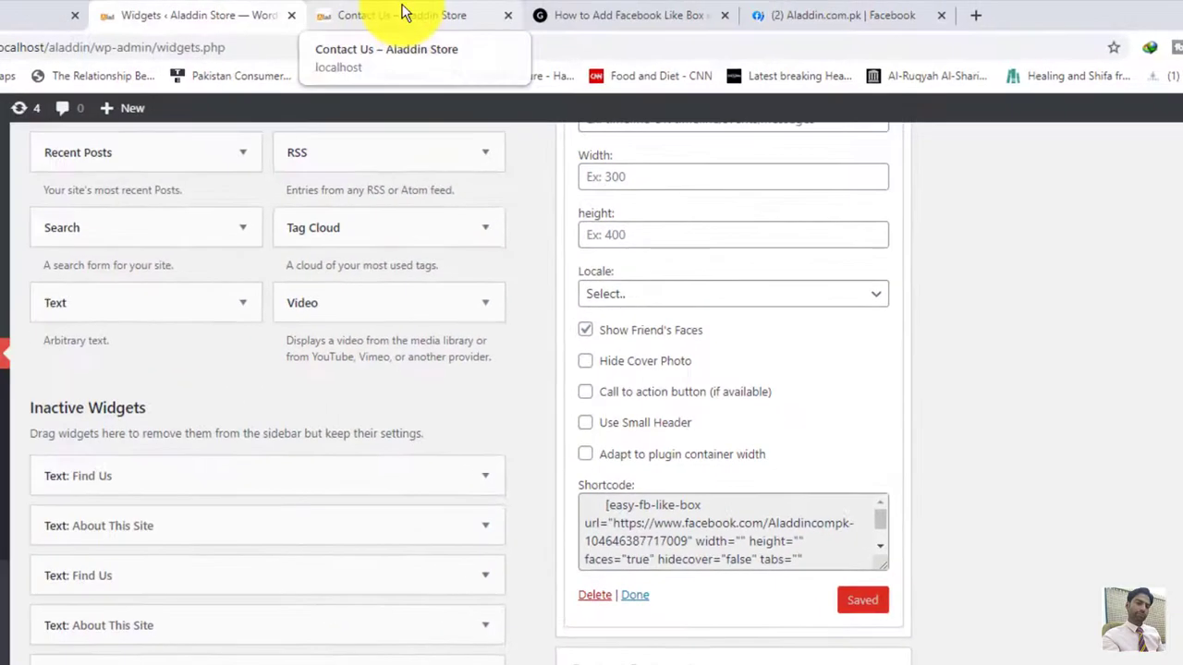
{"action": "left_click", "coordinate": [399, 14]}
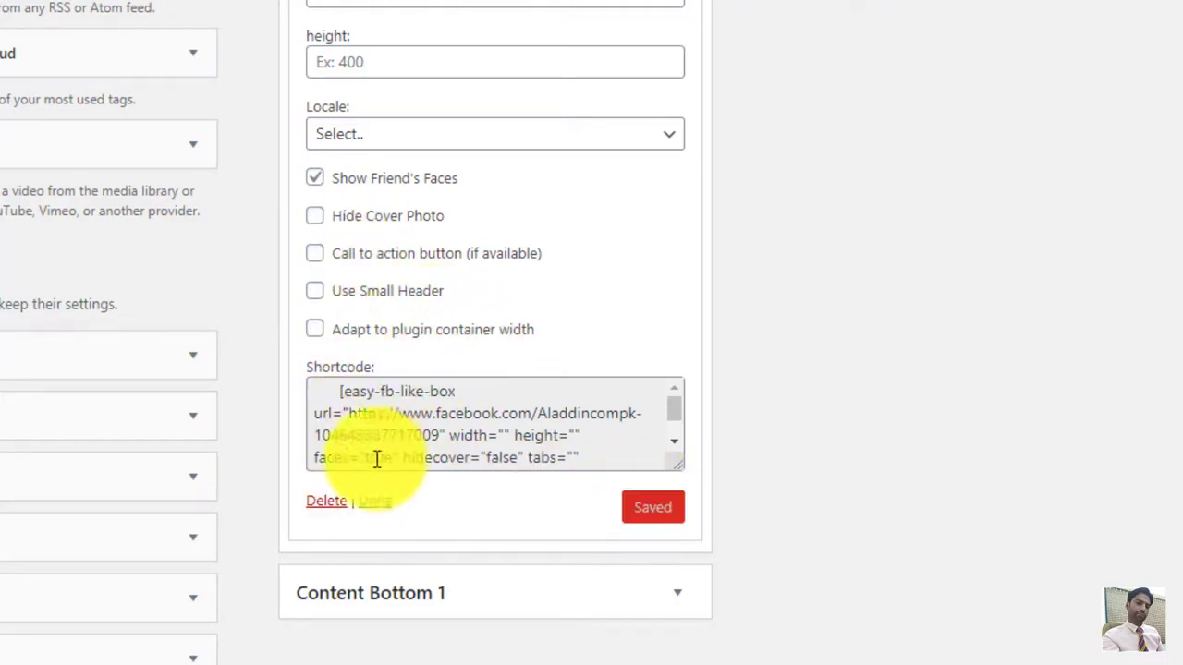
Step: Close the Like Box widget's settings and review the box below Meta on the Contact Us page
{"action": "left_click", "coordinate": [379, 515]}
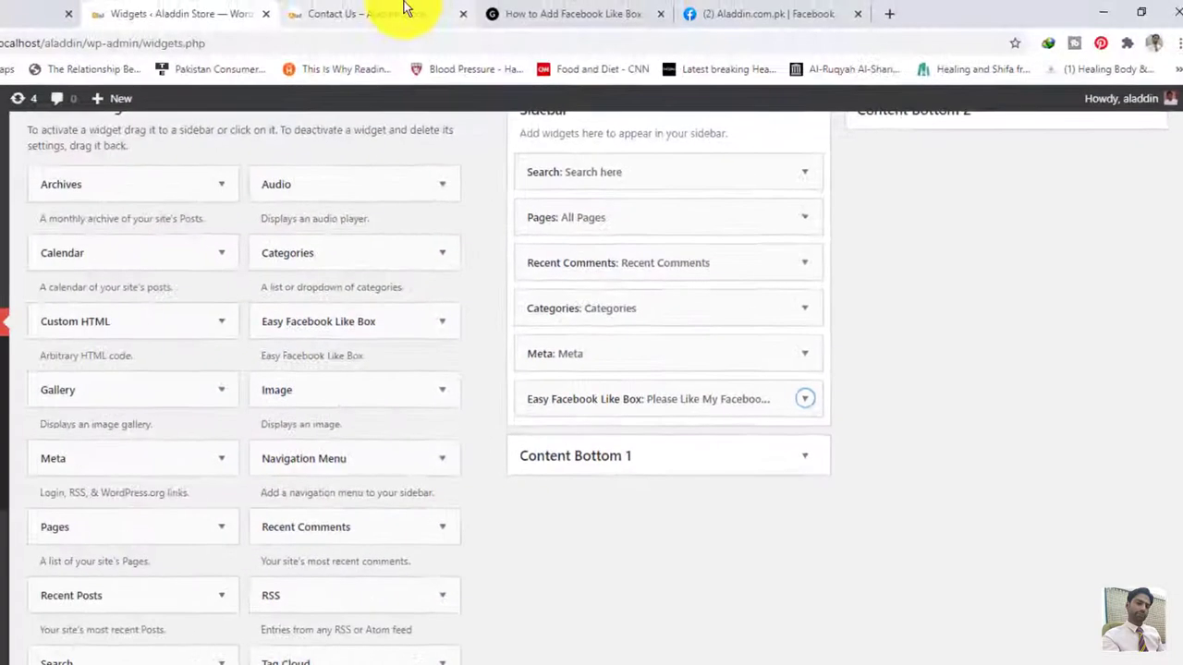
{"action": "left_click", "coordinate": [404, 13]}
{"action": "scroll", "coordinate": [1169, 370], "scroll_direction": "up", "scroll_amount": 8}
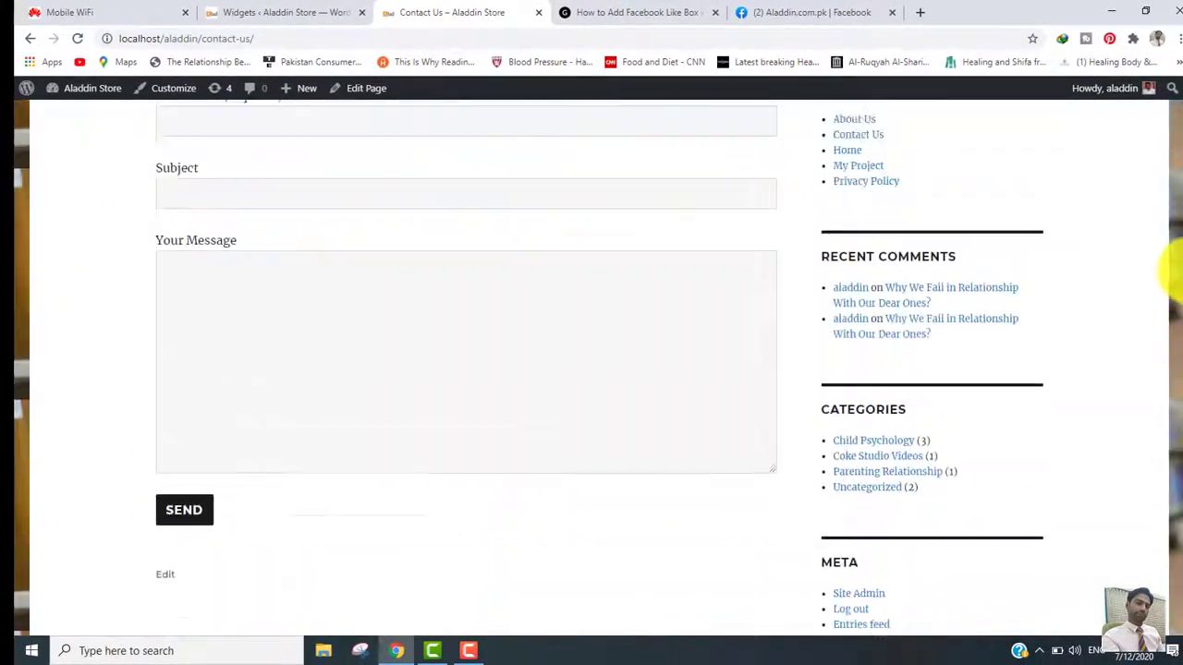
{"action": "left_click_drag", "start_coordinate": [1181, 231], "coordinate": [1181, 427]}
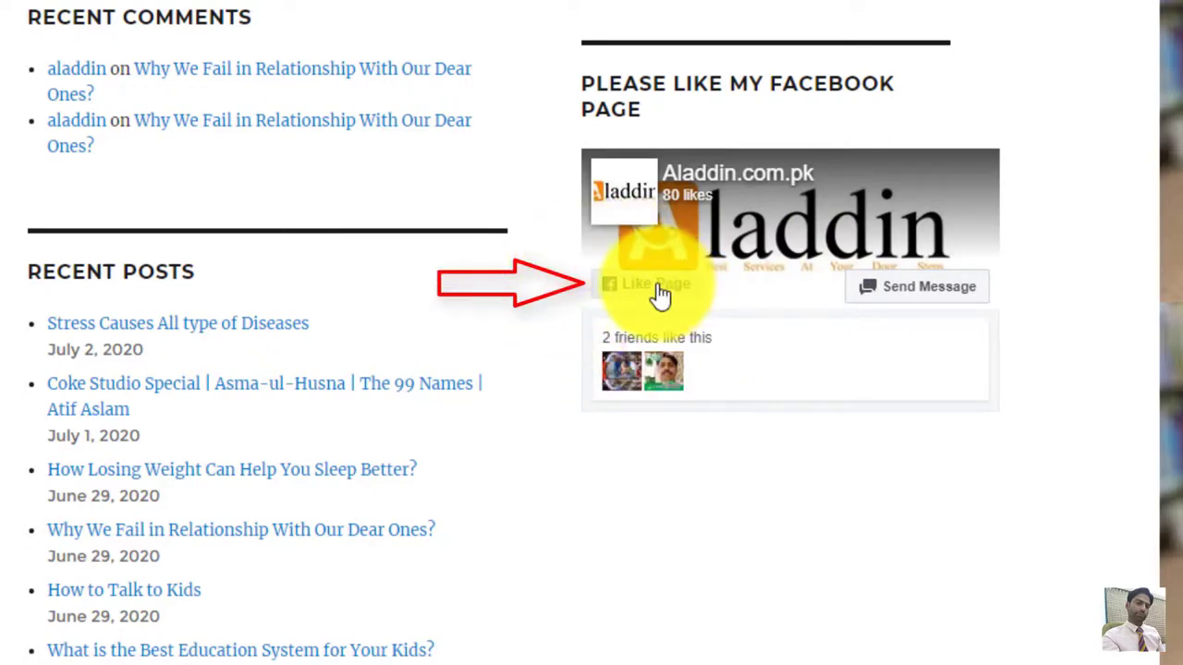
Step: Like the Aladdin.com.pk page through the sidebar's Like Box, and open the Aladdin Store home page
{"action": "left_click", "coordinate": [658, 288]}
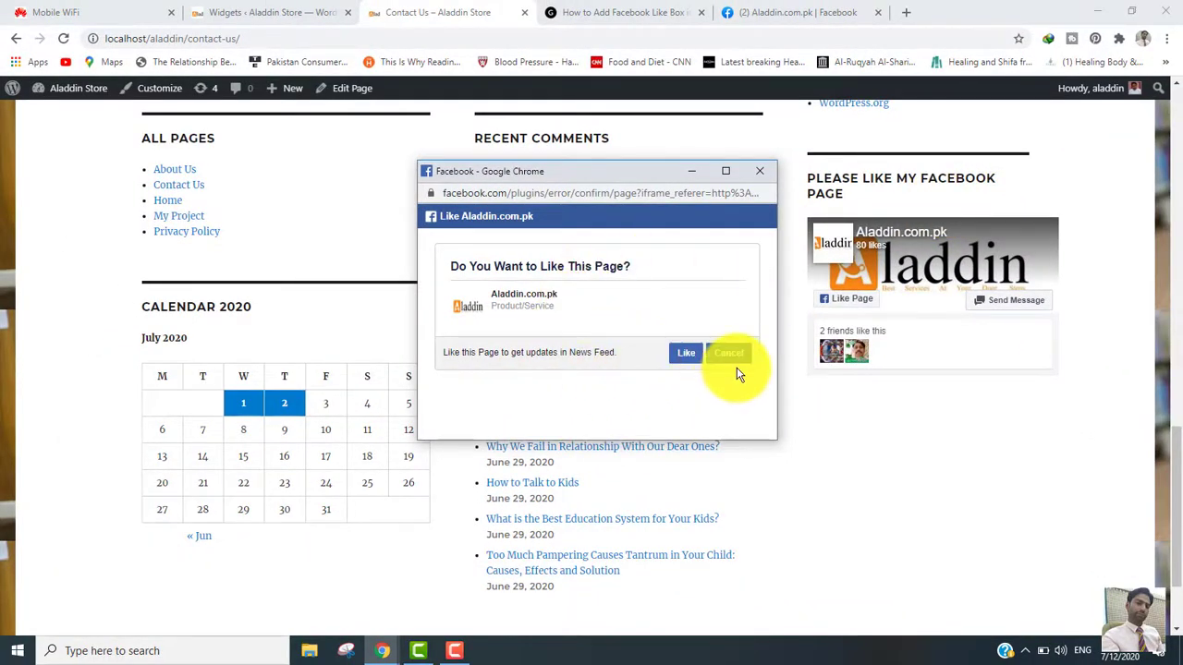
{"action": "left_click", "coordinate": [688, 359]}
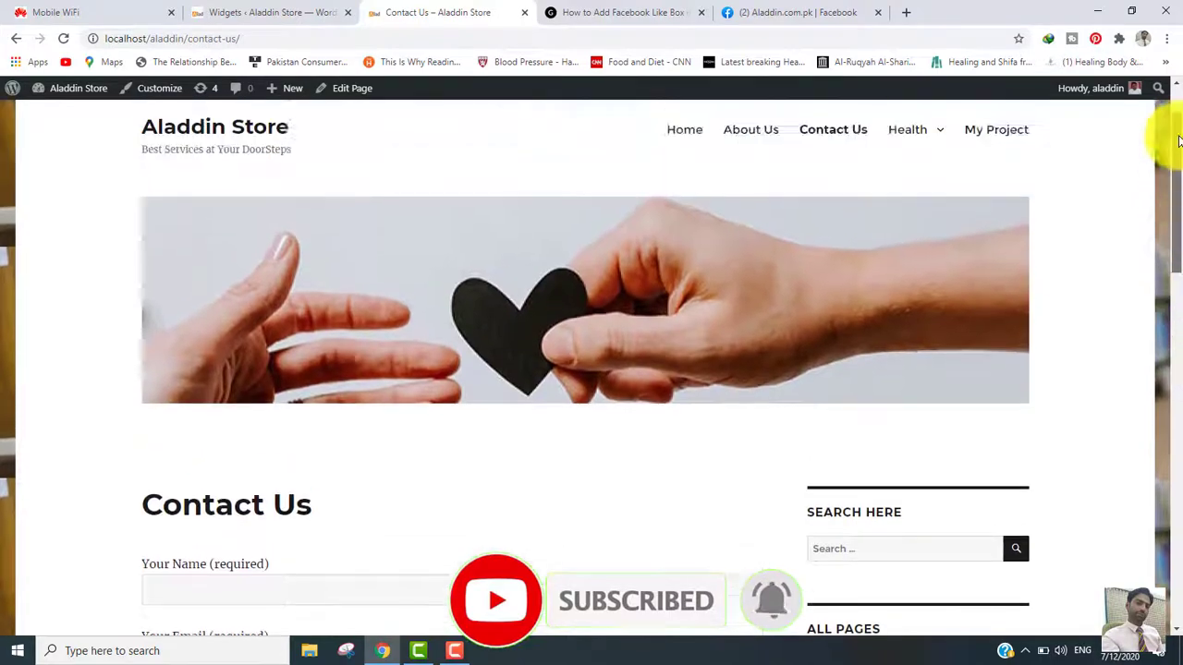
{"action": "left_click", "coordinate": [245, 214]}
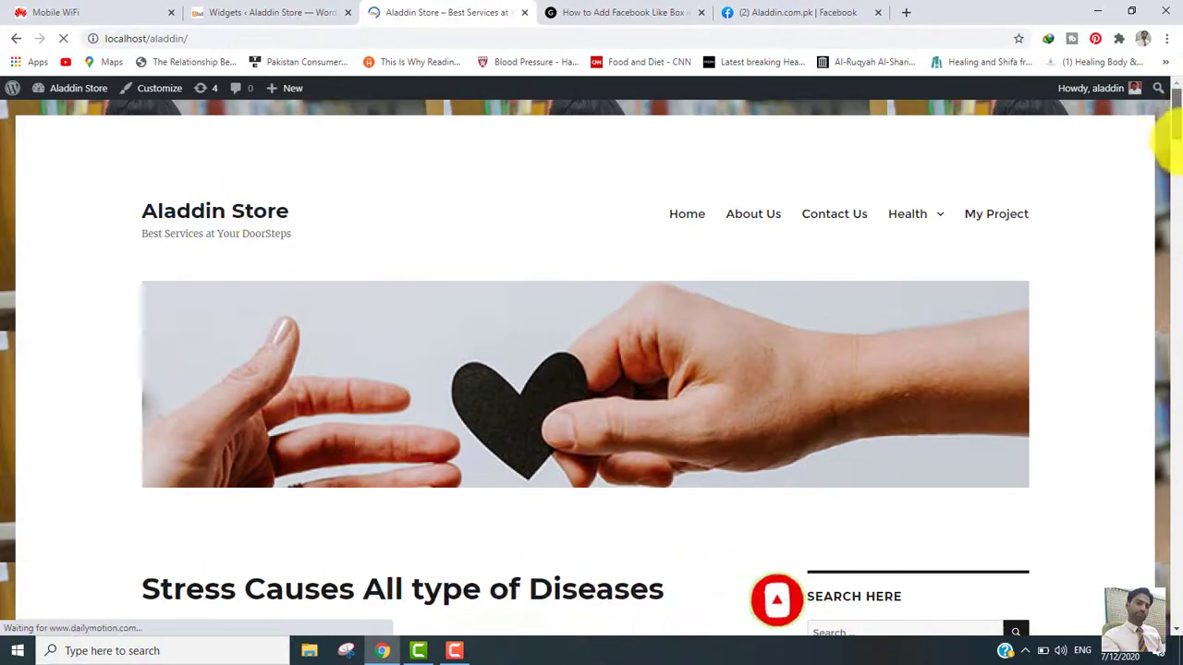